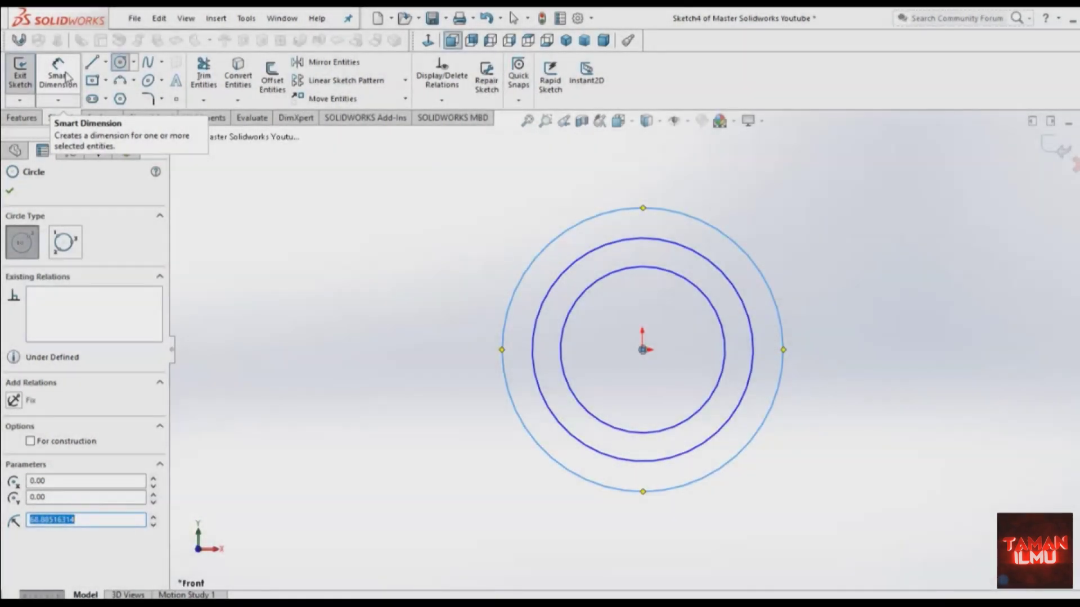
Dimension the inner and middle circles to diameters of 190 mm and 266 mm.
left_click(66, 78)
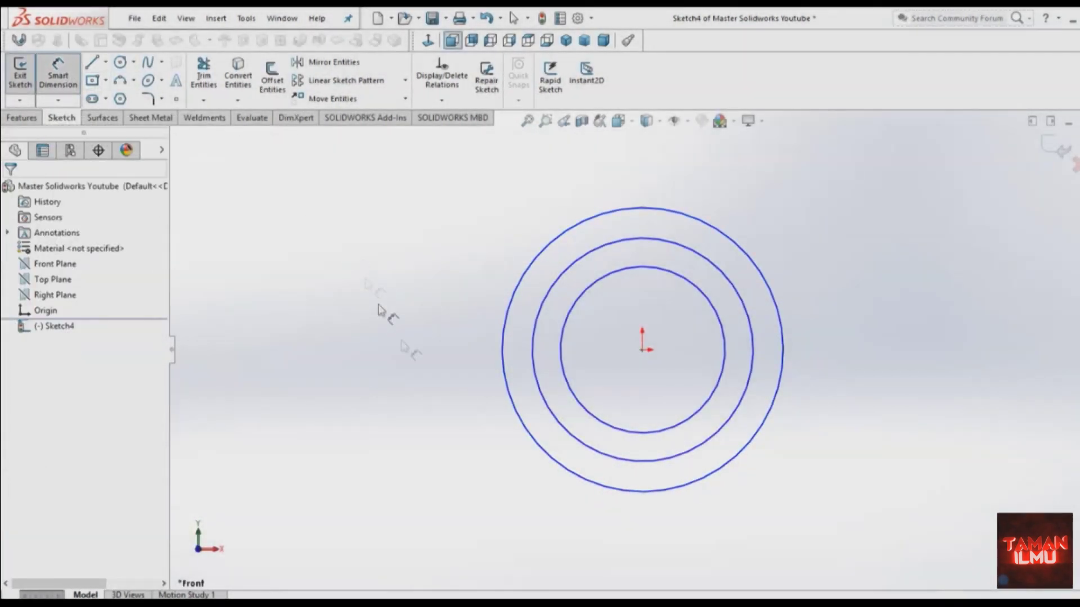
left_click(609, 428)
left_click(644, 532)
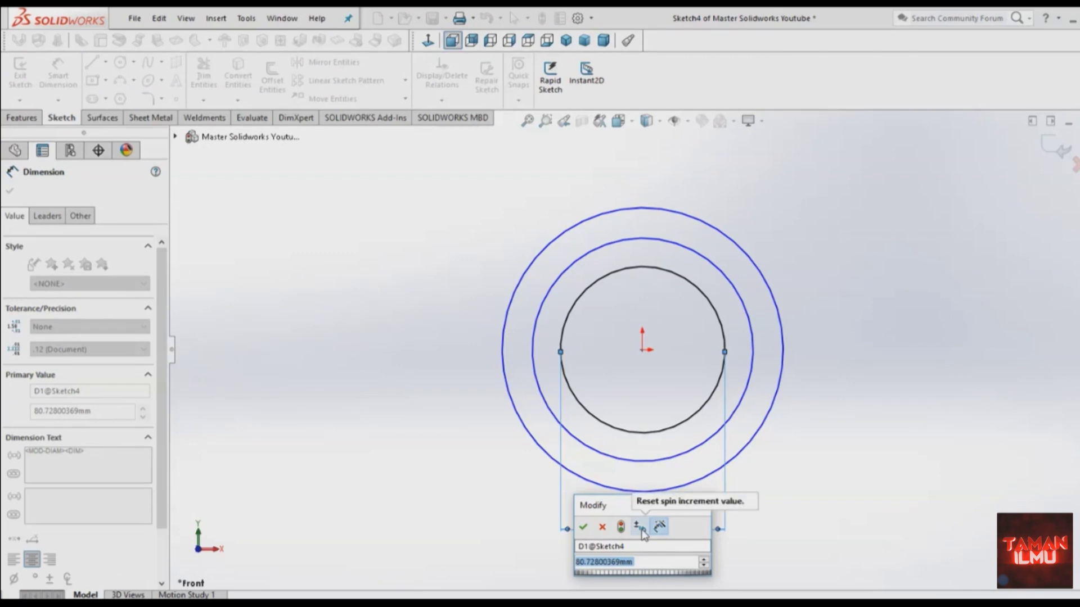
type("190")
key("Return")
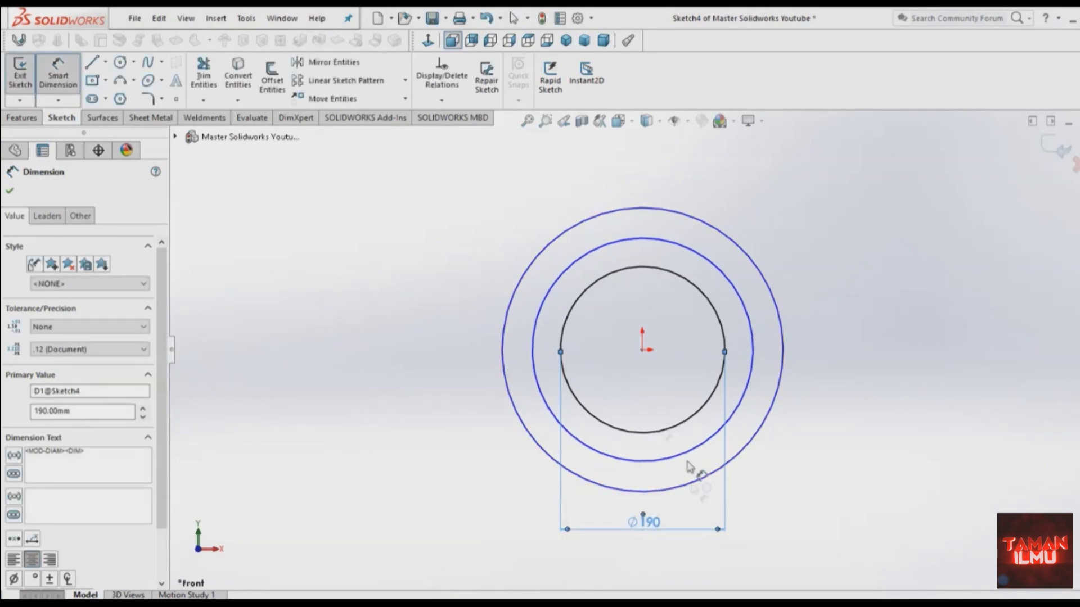
left_click(608, 460)
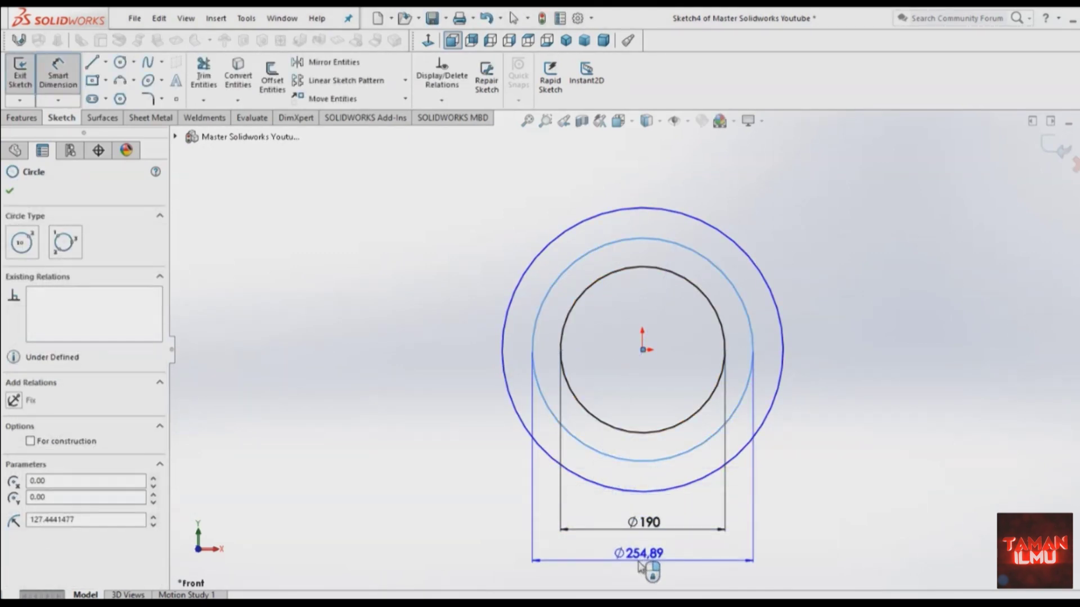
left_click(641, 560)
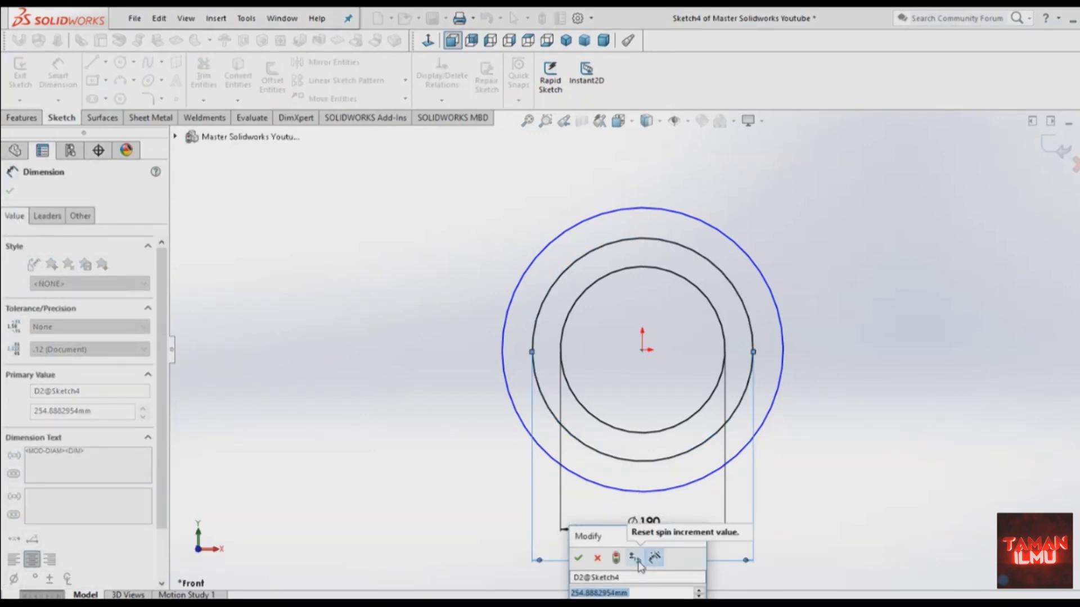
type("266")
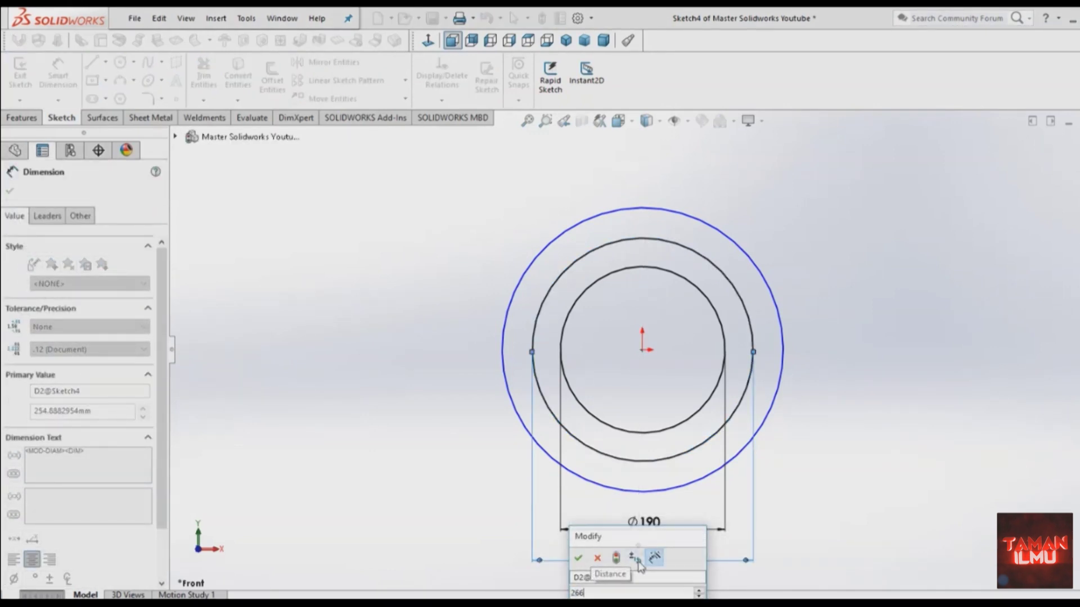
key("Return")
Dimension the outer circle to a 290 mm diameter.
left_click(645, 495)
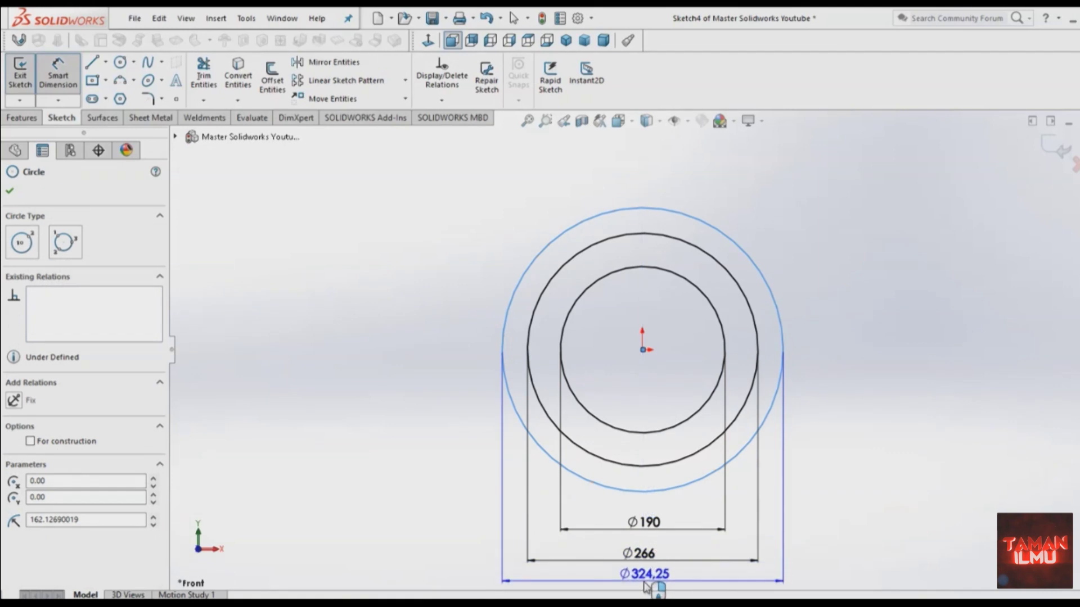
left_click(646, 585)
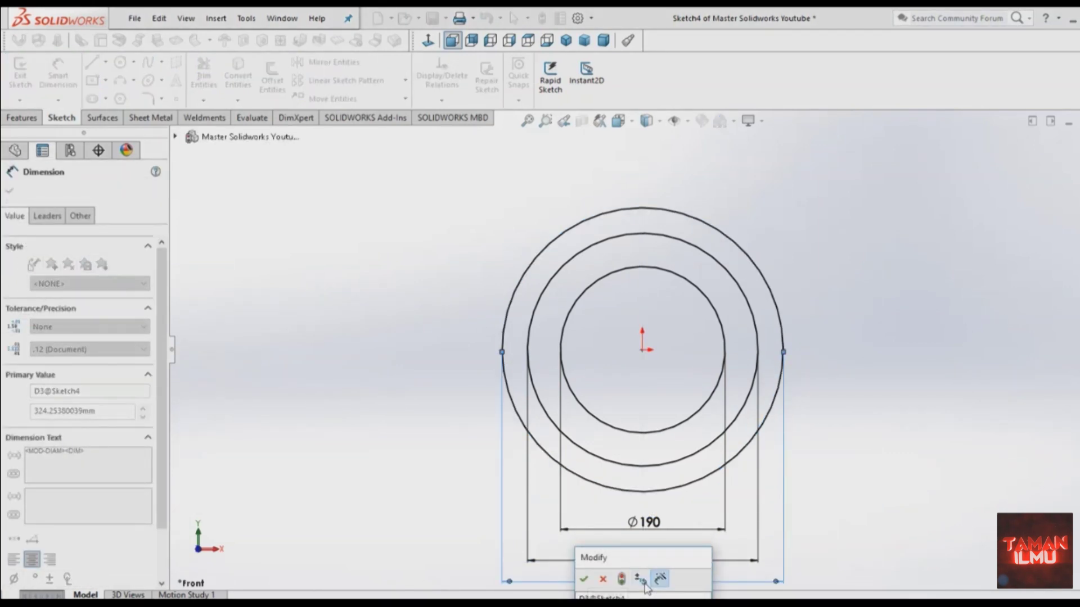
type("290")
key("Return")
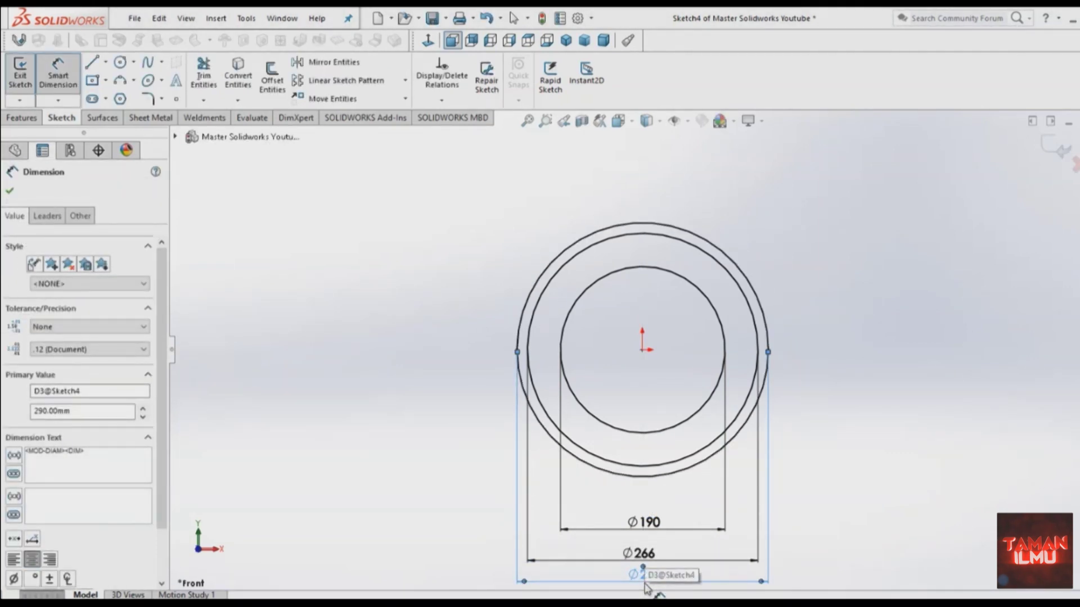
left_click(106, 62)
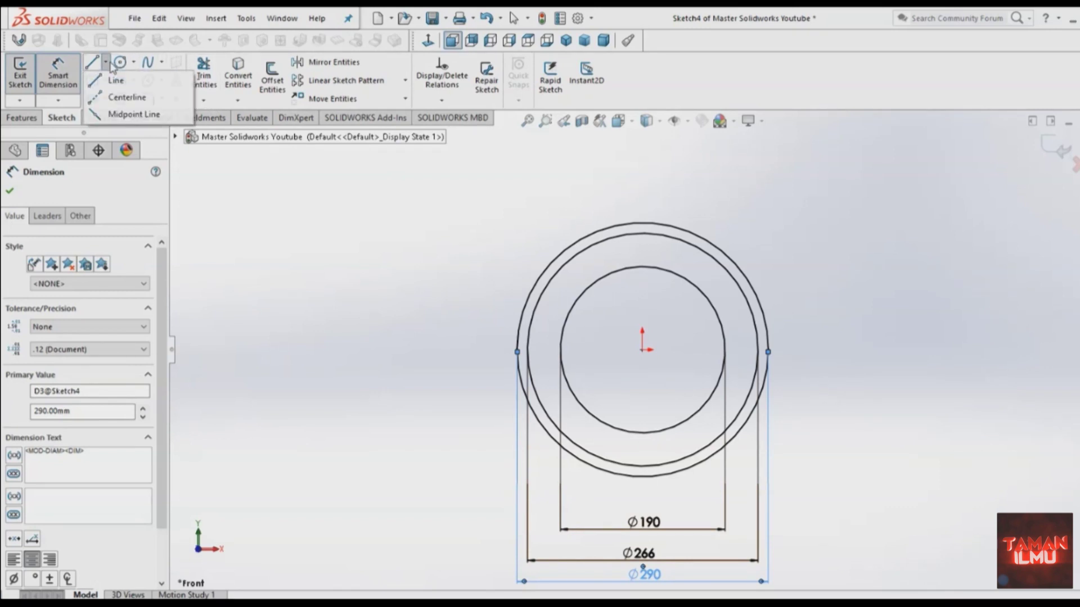
Draw a vertical centerline and a line from the origin up to the outer circle.
left_click(115, 98)
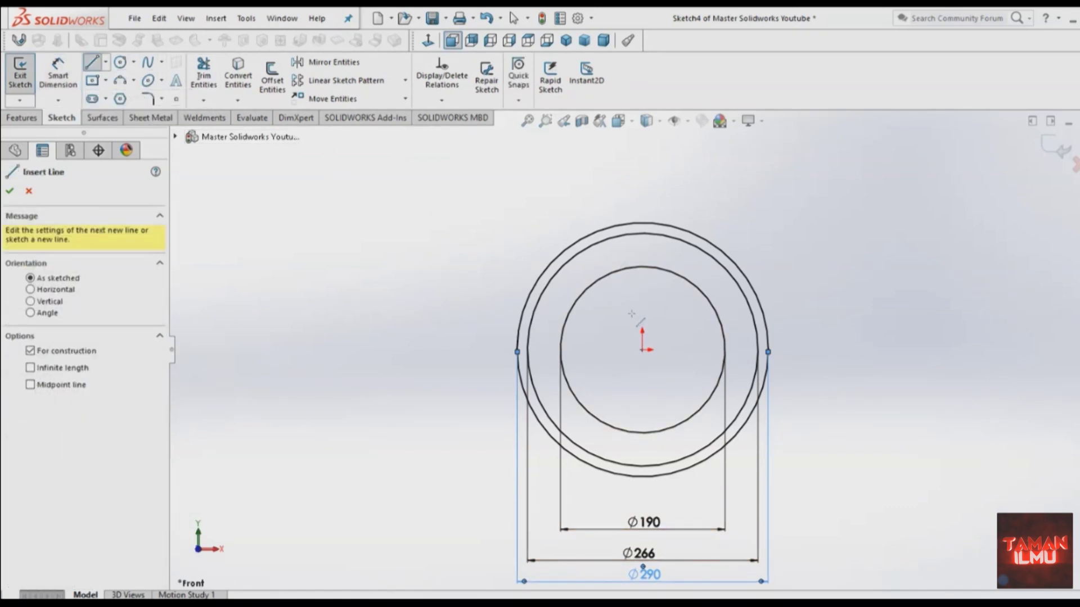
left_click(643, 349)
left_click(643, 223)
key("Escape")
key("Escape")
left_click(92, 64)
left_click(643, 350)
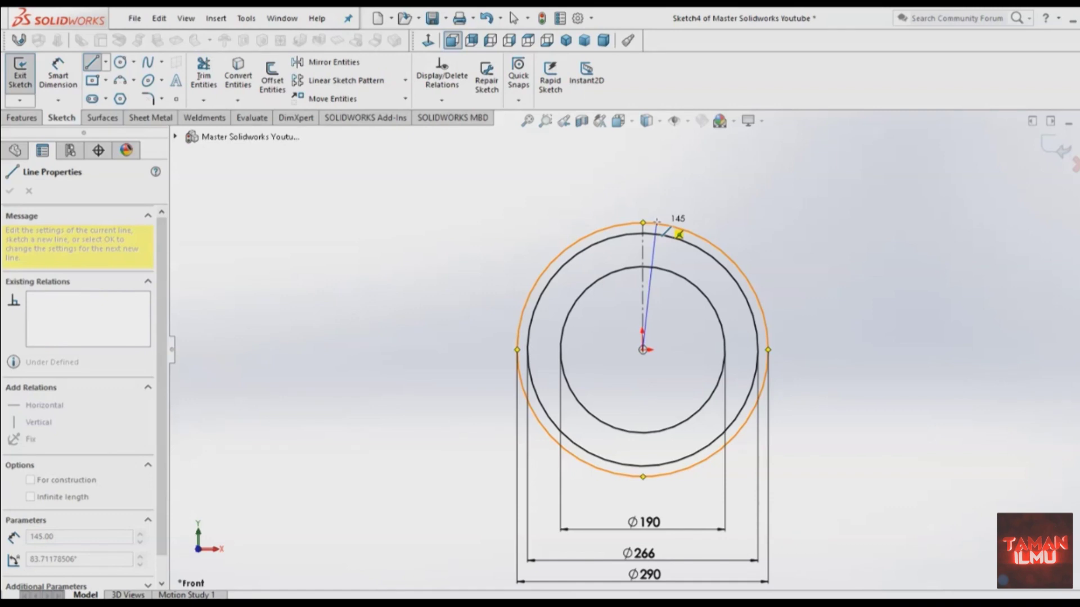
left_click(656, 224)
key("Escape")
scroll(682, 208, "down", 3)
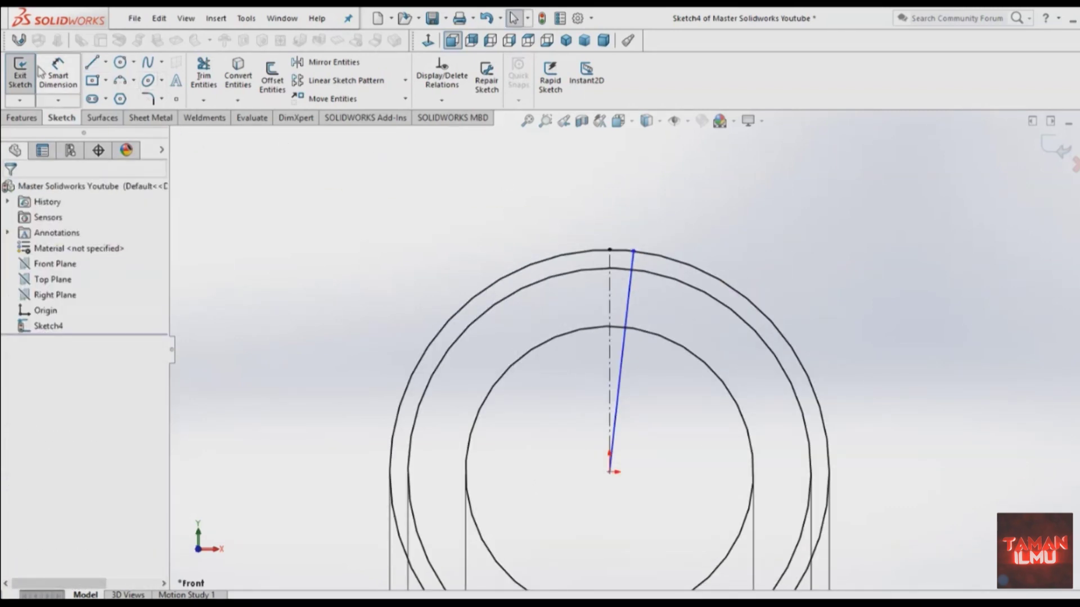
Dimension the gap between the centerline's and line's top ends as 2.50 mm.
left_click(75, 72)
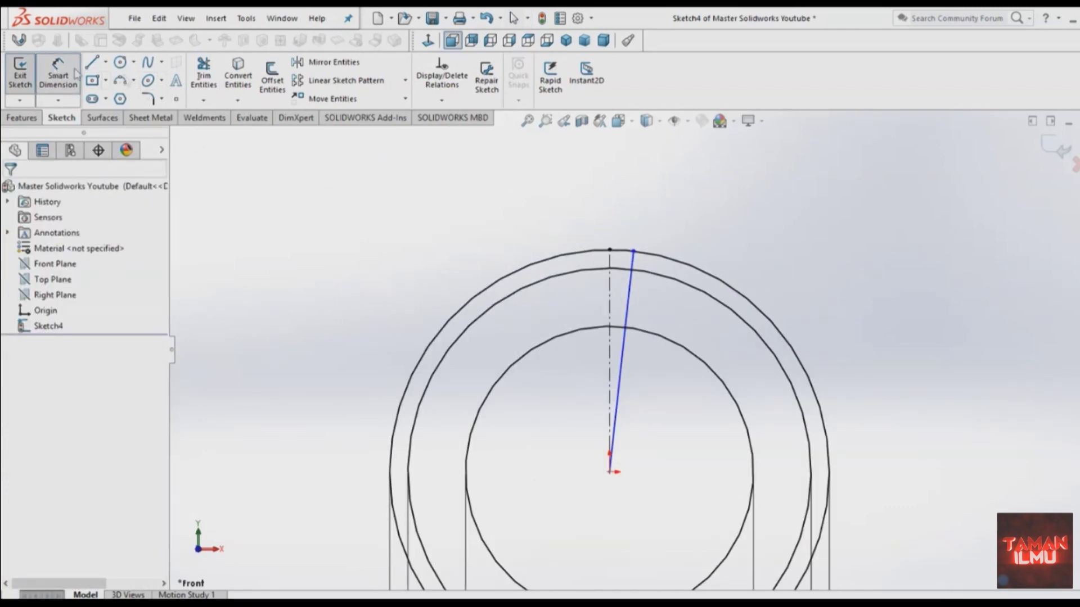
left_click(610, 250)
left_click(651, 239)
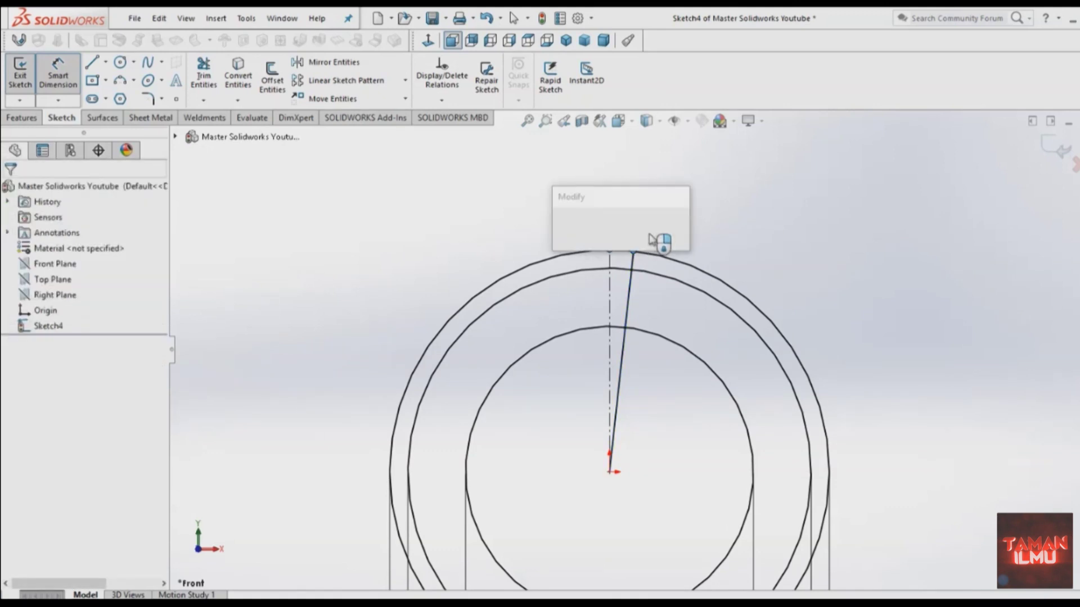
type("2.5")
key("Return")
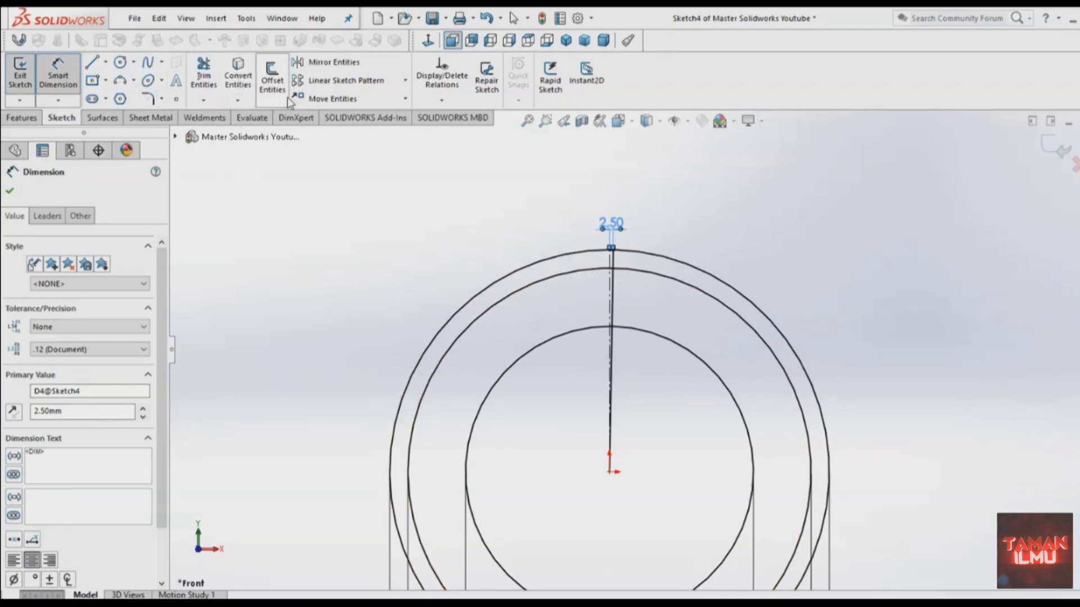
left_click(273, 79)
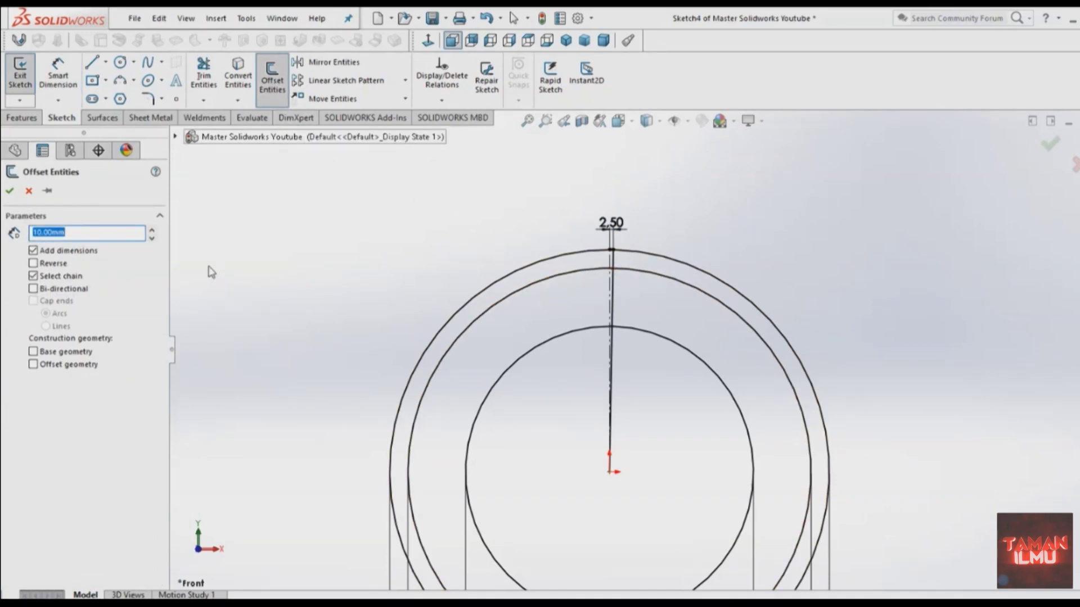
type("2.5")
Offset the 266 mm middle circle outward by 2.50 mm.
key("Return")
left_click(648, 270)
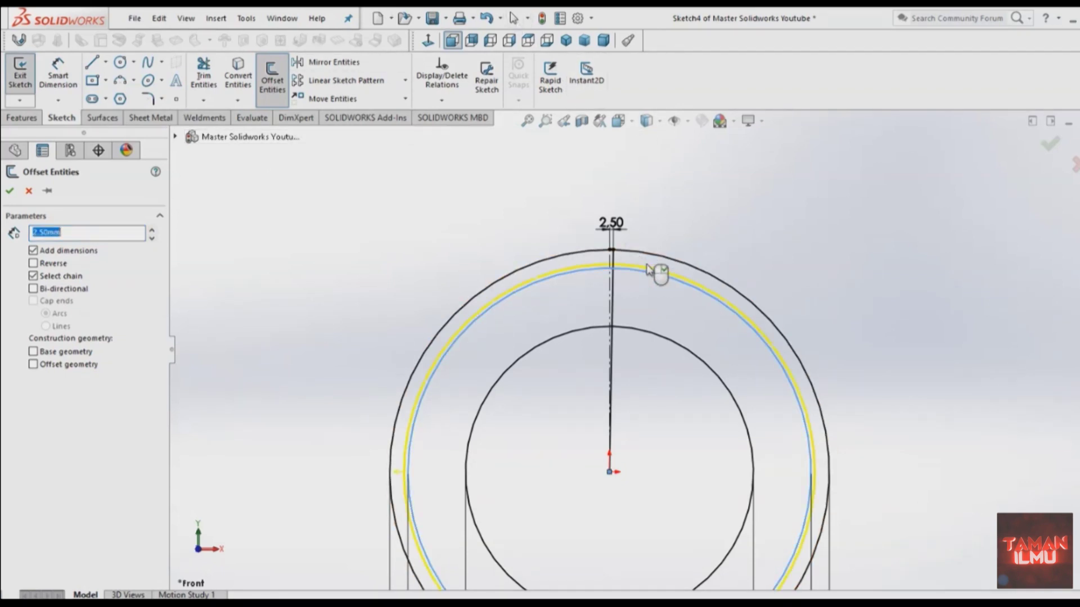
right_click(647, 268)
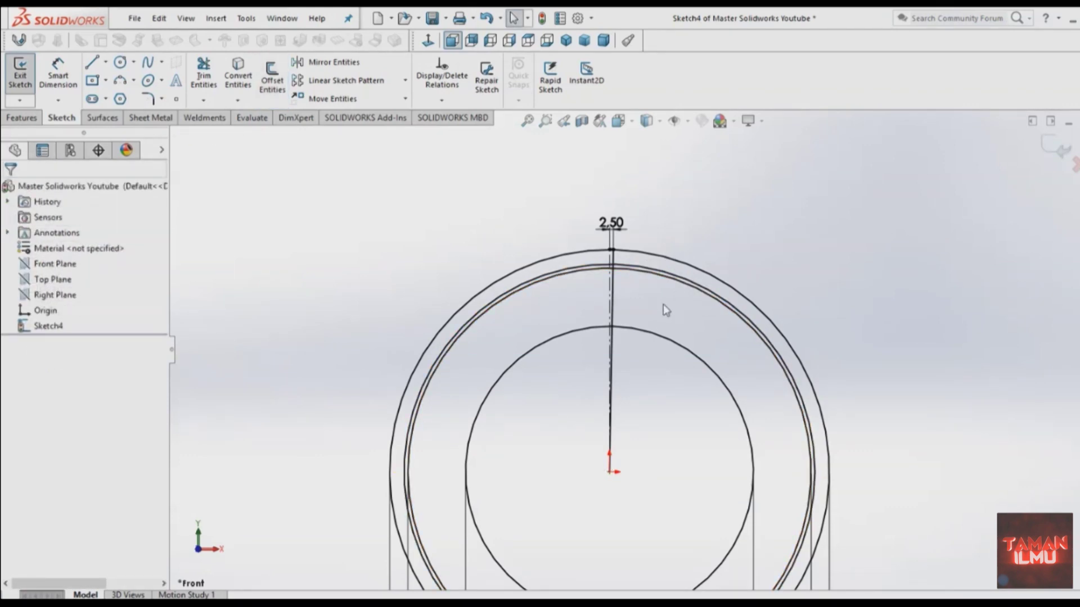
left_click(92, 63)
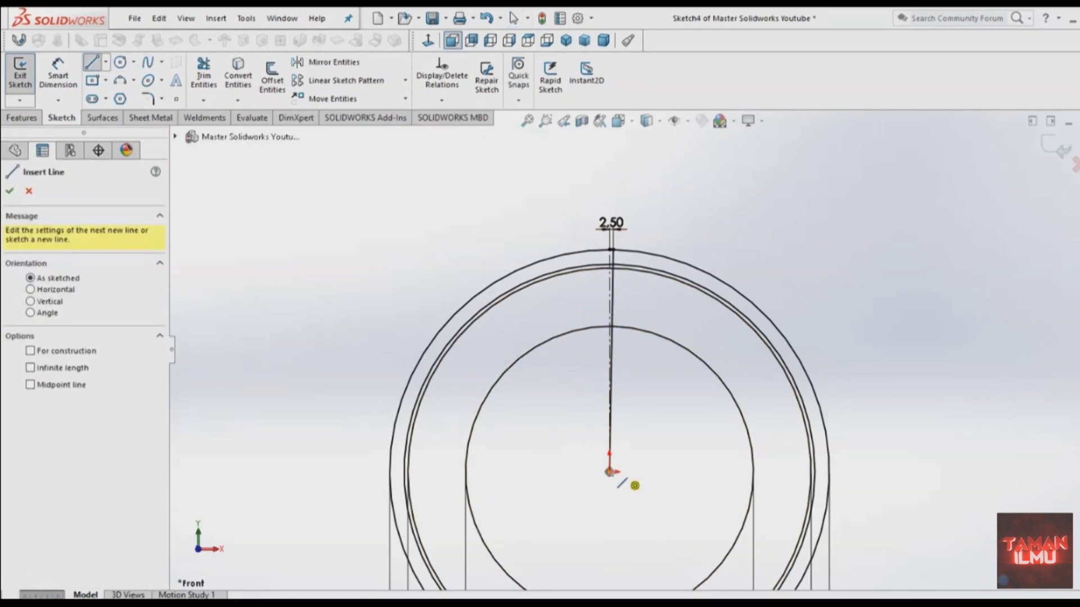
Draw a line from the origin to the offset circle.
left_click(609, 472)
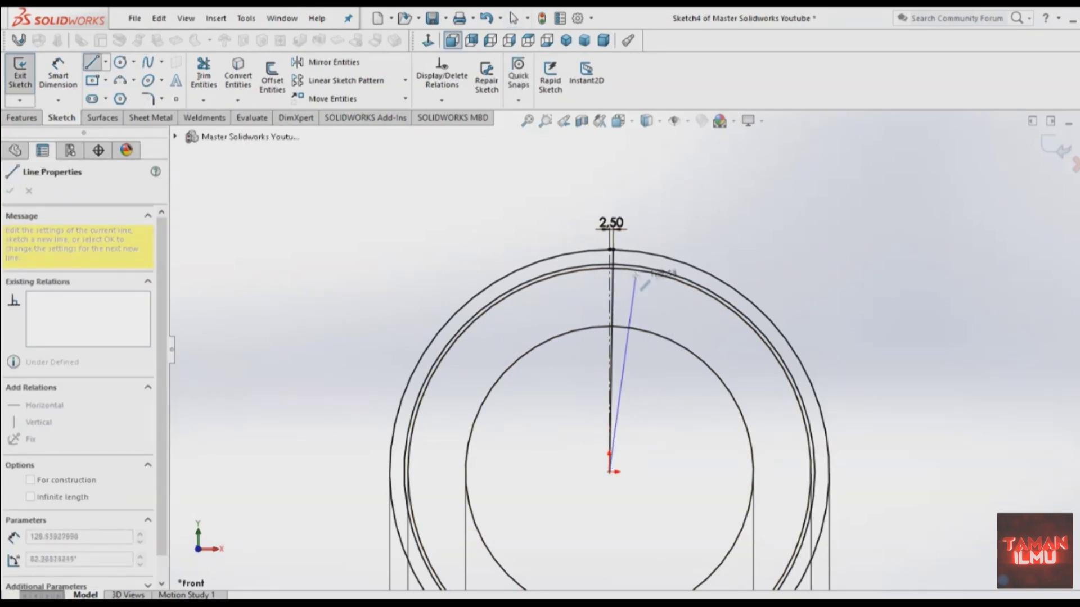
scroll(653, 281, "down", 2)
scroll(635, 272, "down", 2)
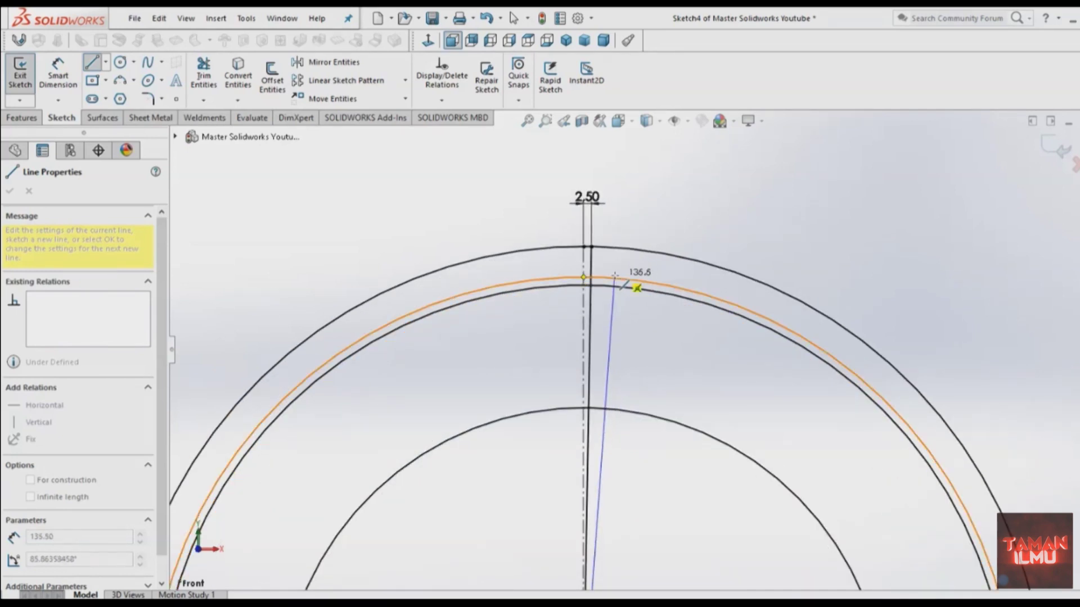
left_click(615, 277)
key("Escape")
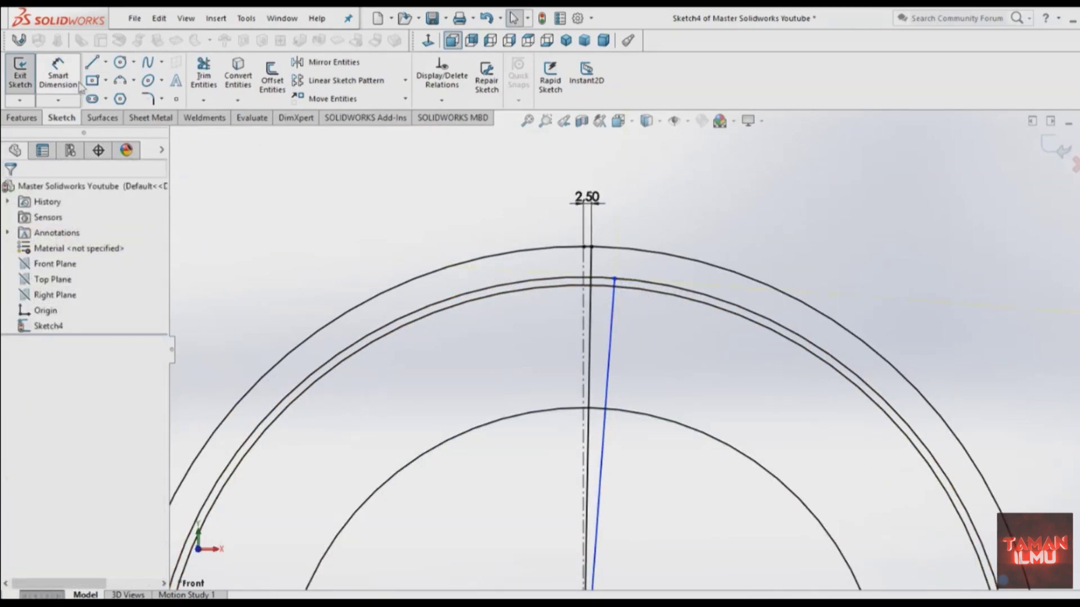
Dimension the new line's top 4.50 mm from the outer circle's top point.
left_click(58, 73)
scroll(670, 309, "down", 2)
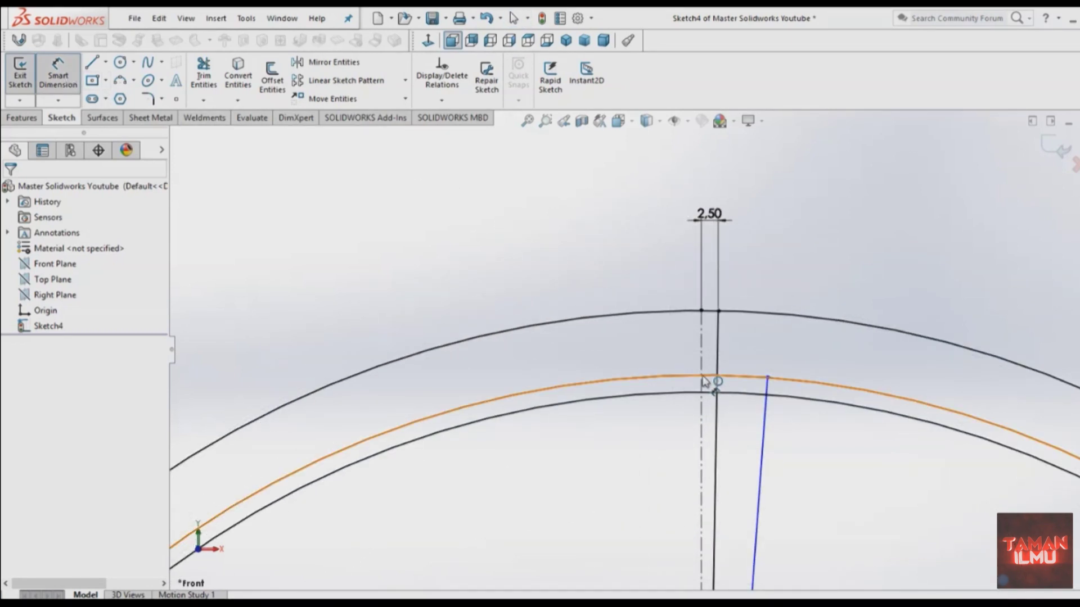
left_click(701, 310)
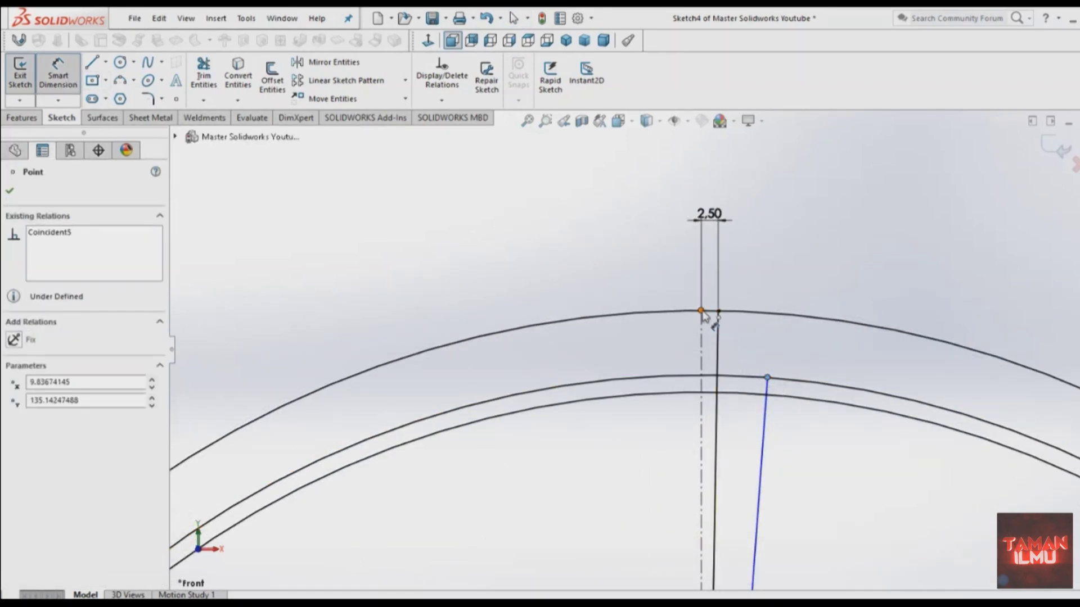
left_click(767, 377)
left_click(744, 292)
type("4.5")
key("Return")
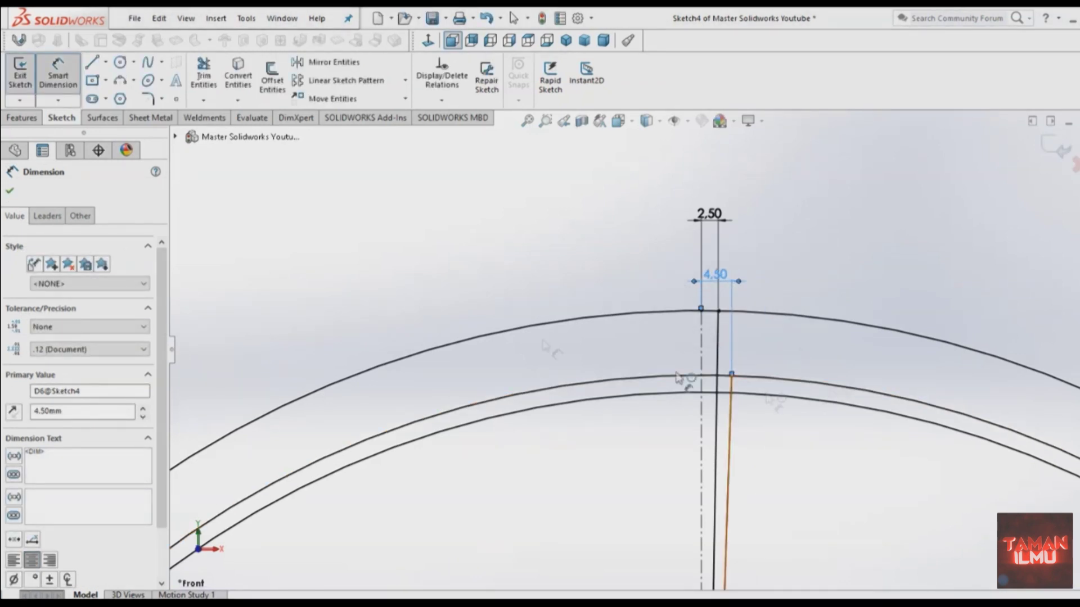
Draw the slanted tooth flank between the circle points and delete the long leftover line.
left_click(93, 64)
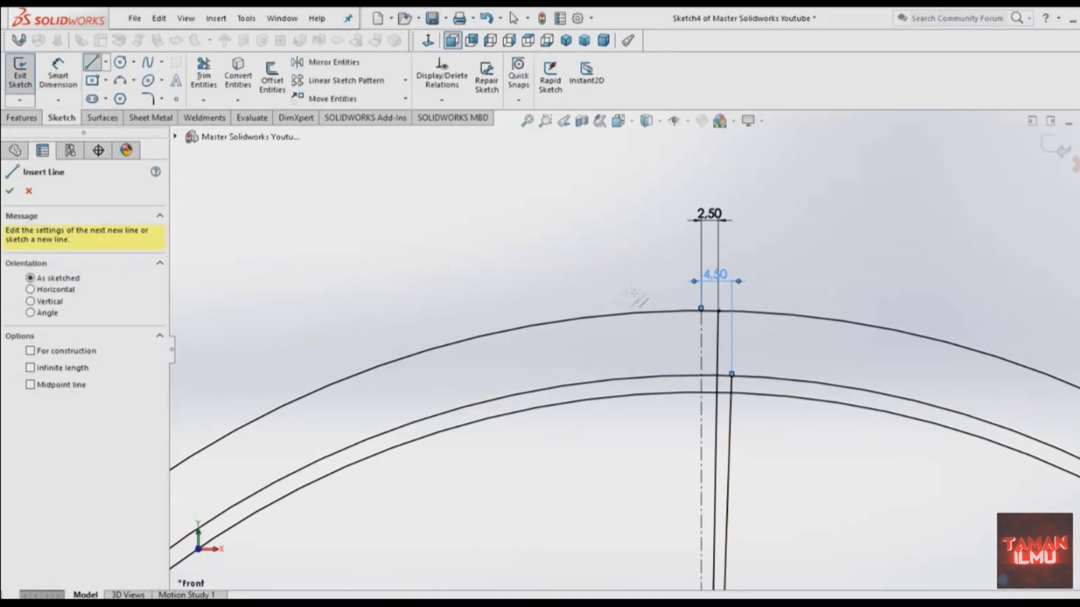
left_click(719, 311)
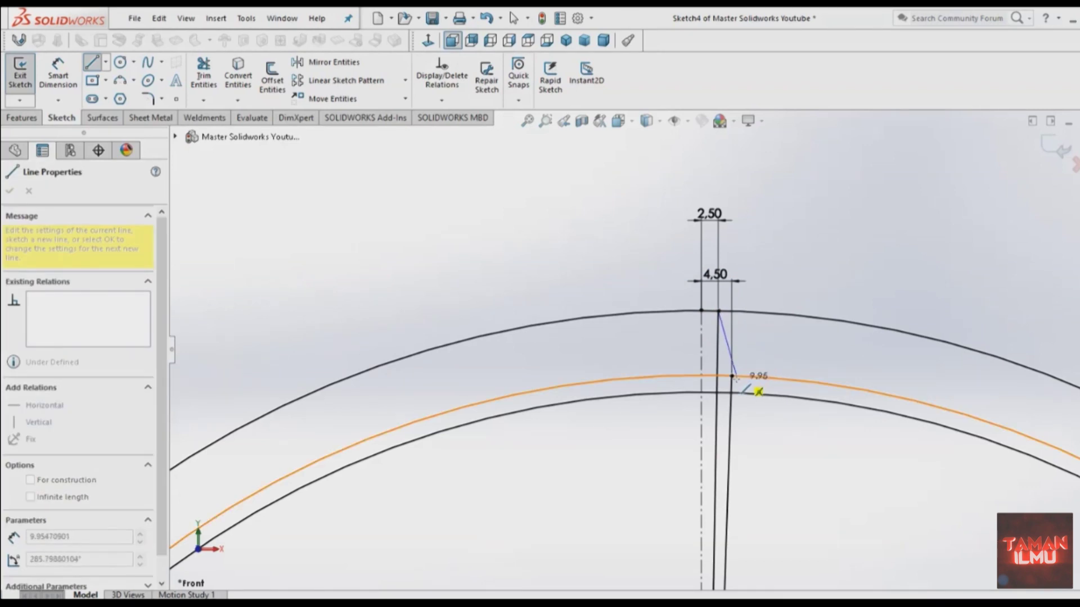
left_click(731, 375)
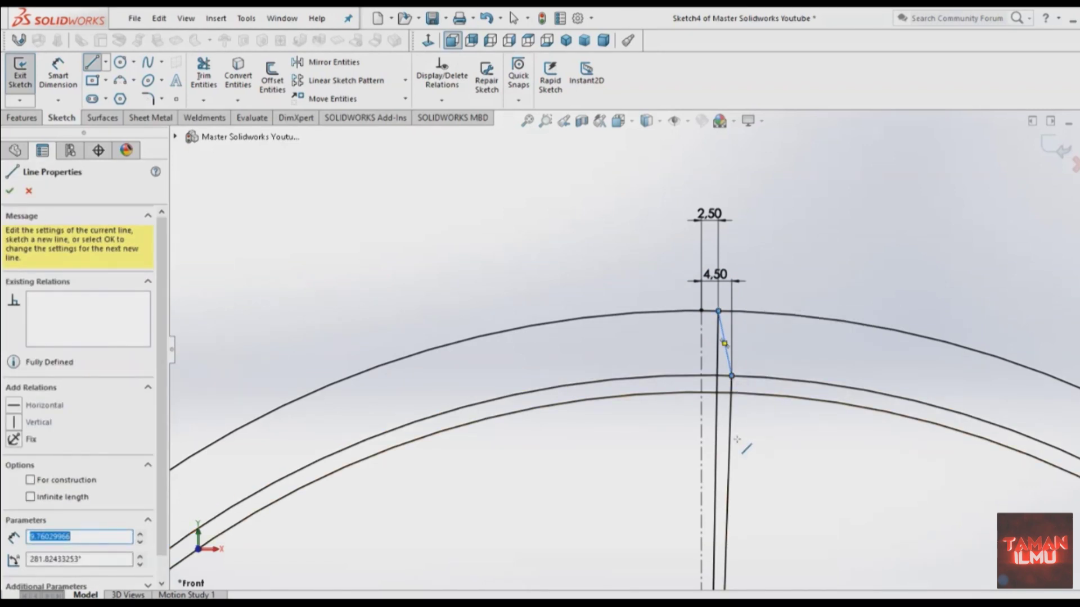
key("Escape")
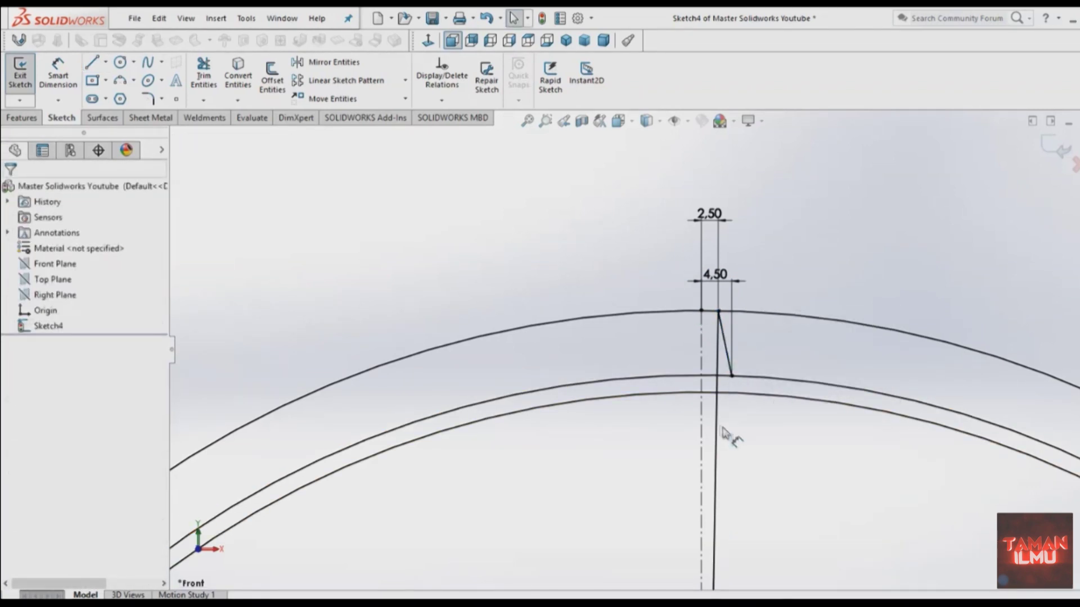
left_click(716, 434)
key("Delete")
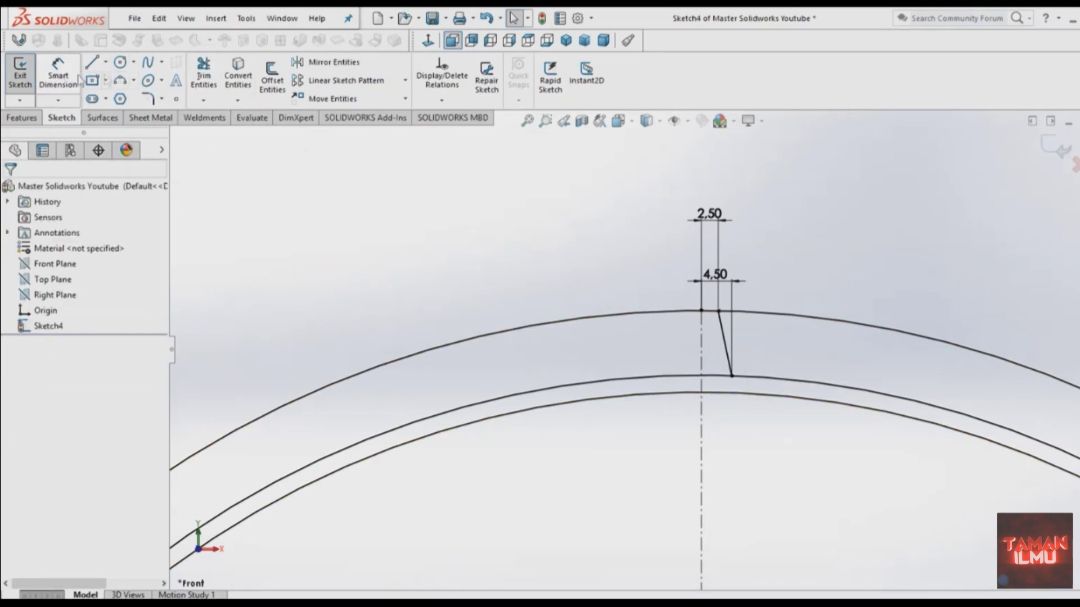
left_click(204, 76)
Trim the arc piece between centerline and flank, and fillet the flank's foot at 2.50 mm.
left_click(716, 376)
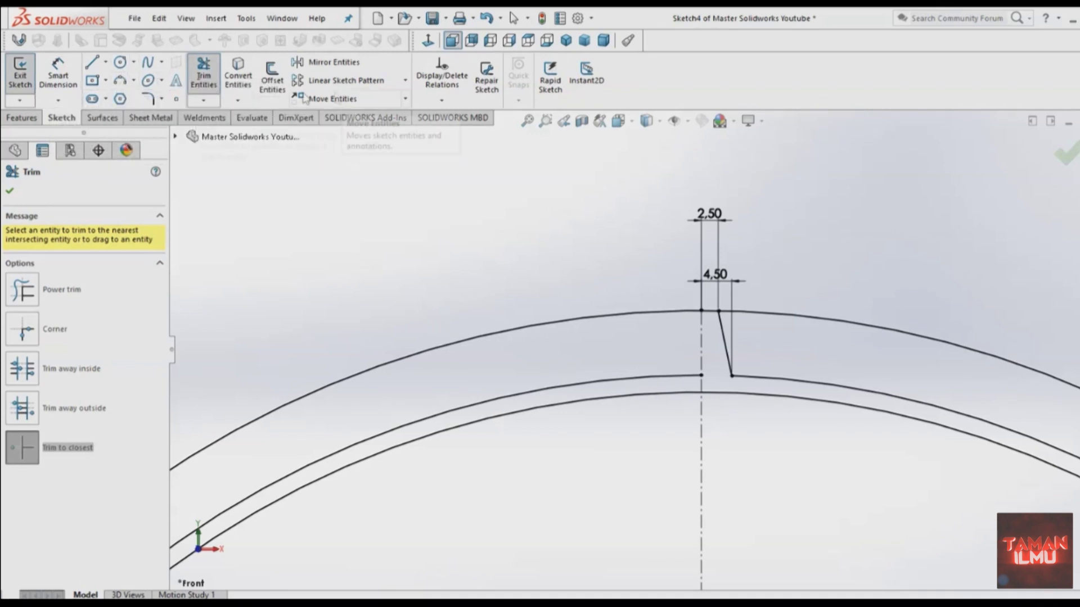
left_click(12, 192)
left_click(147, 99)
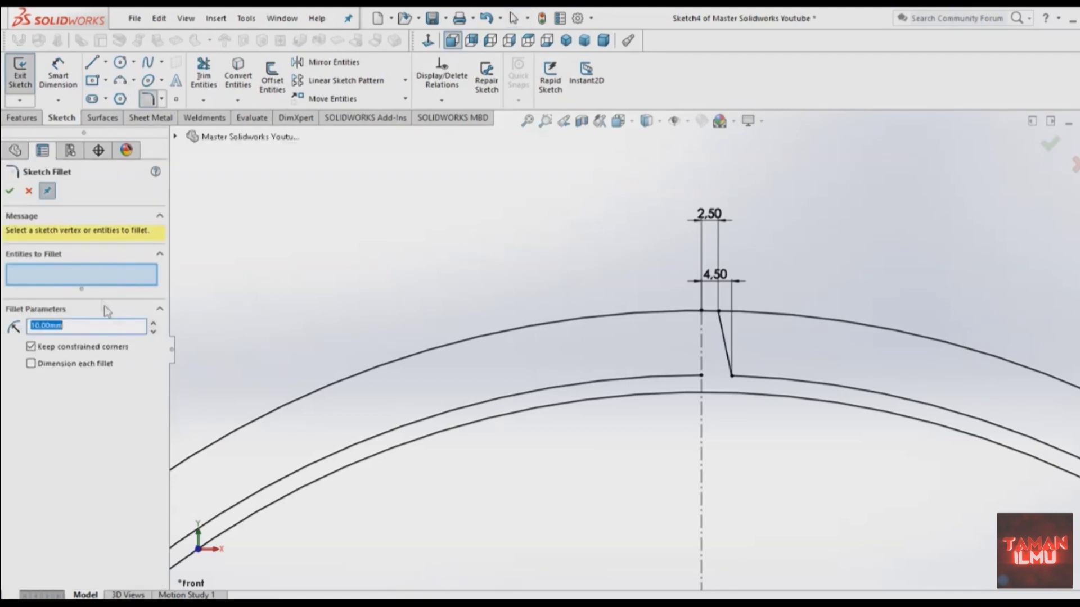
type("2.5")
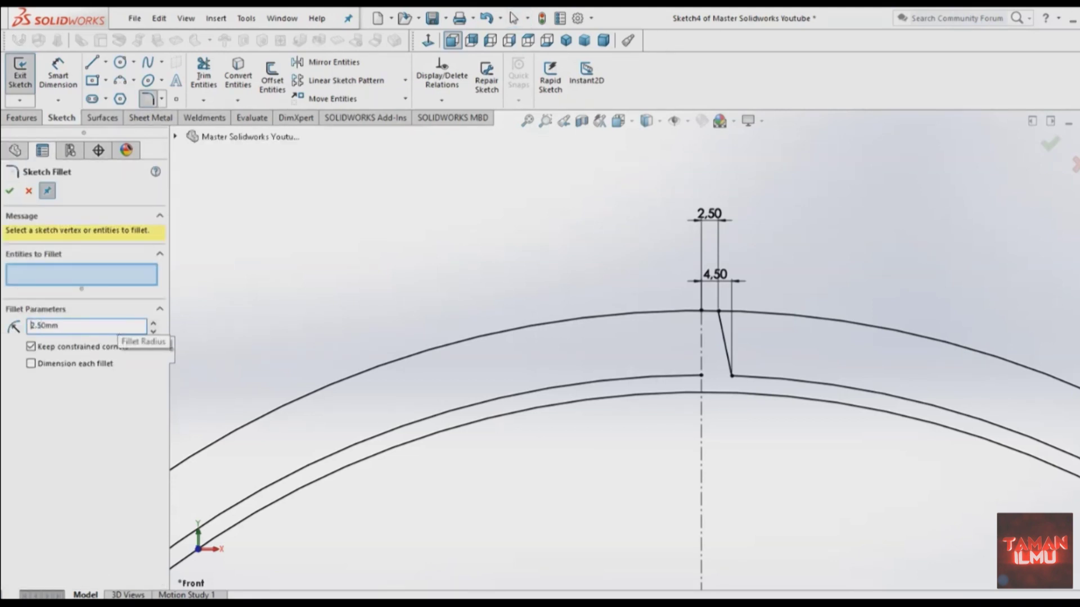
left_click(730, 373)
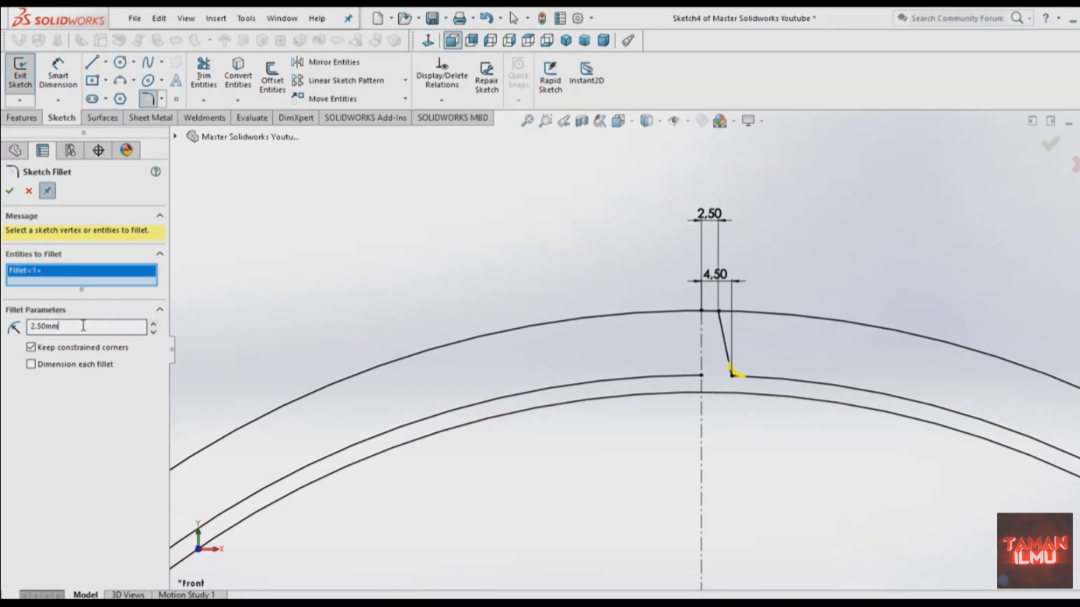
left_click(10, 191)
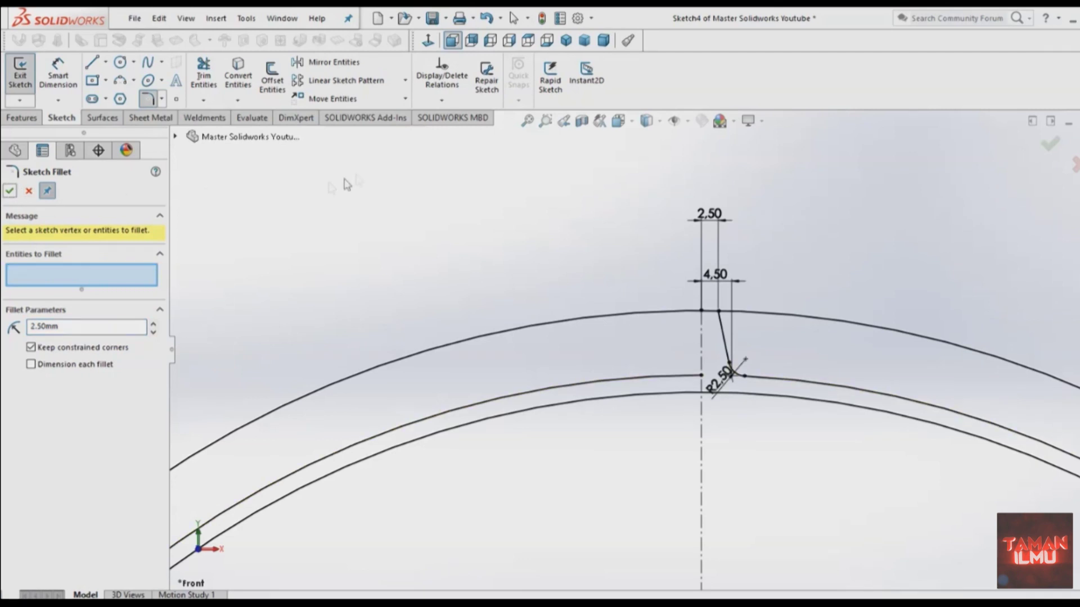
left_click(274, 82)
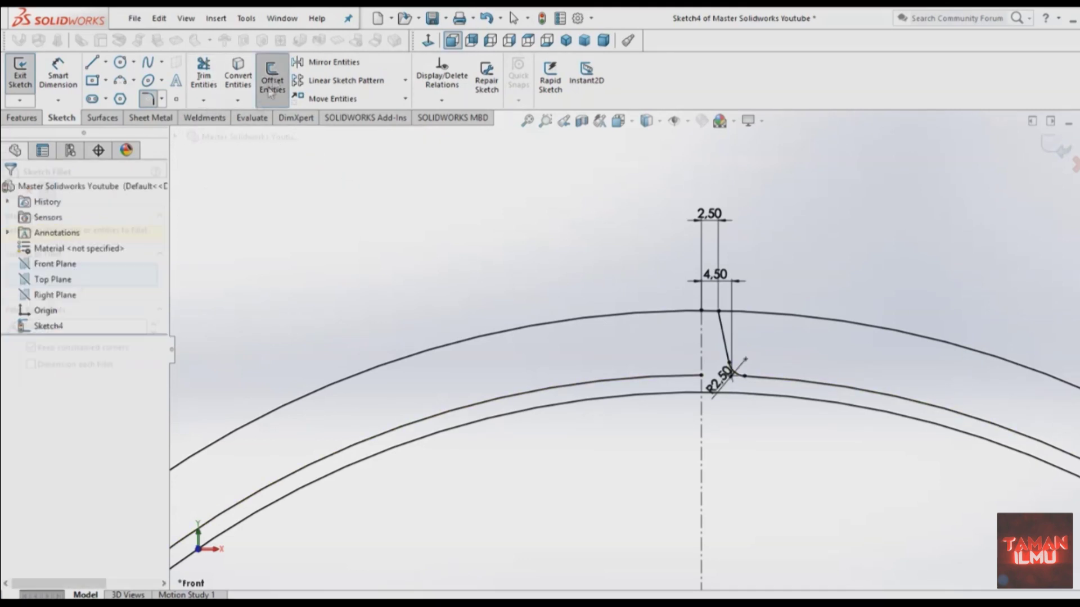
type("1")
key("Return")
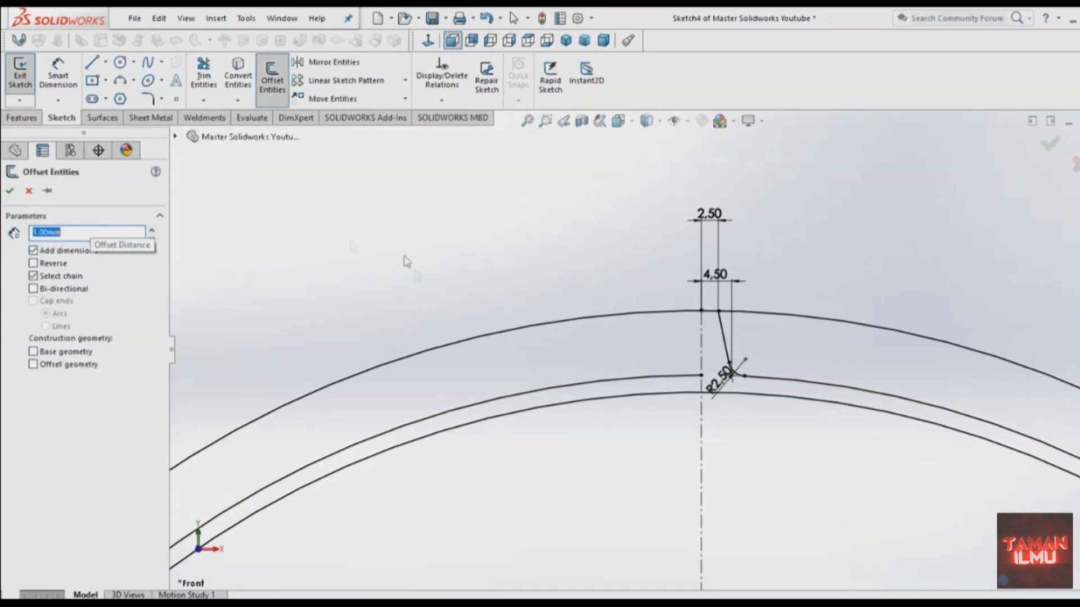
left_click(724, 338)
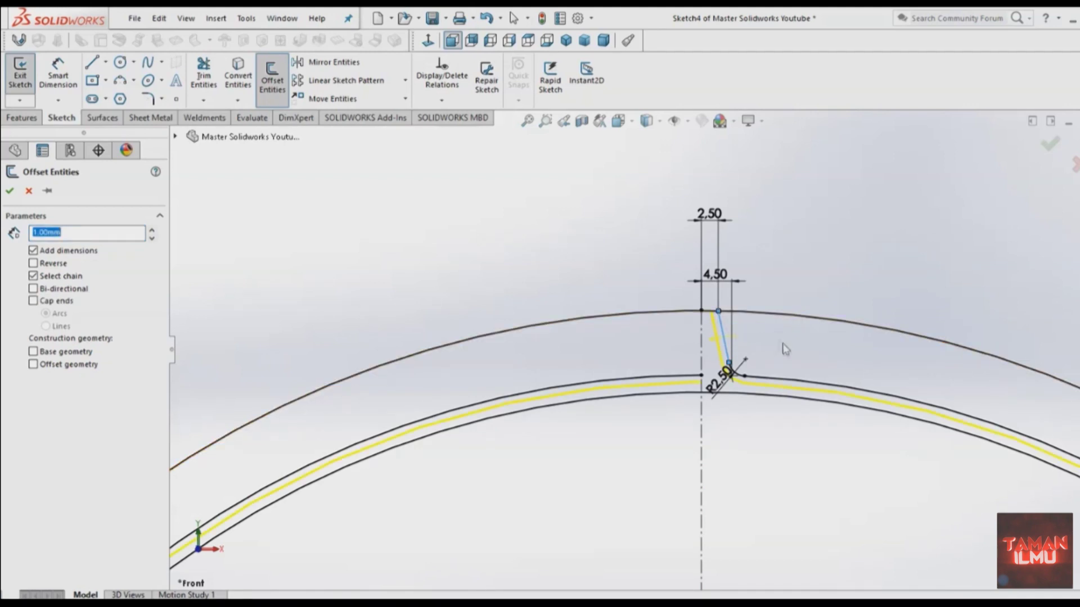
key("Escape")
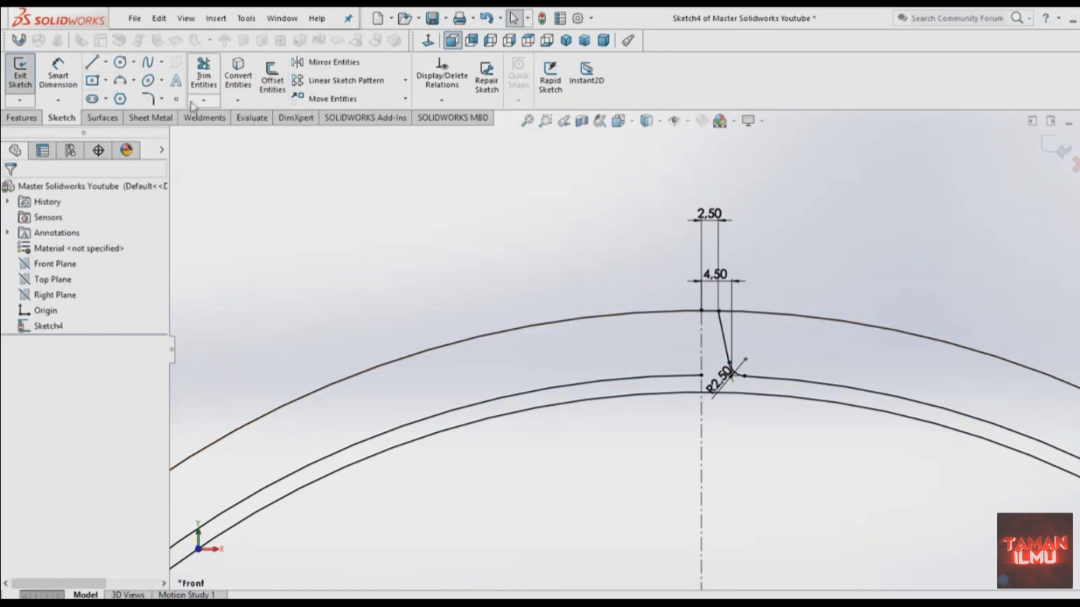
left_click(206, 82)
left_click(726, 312)
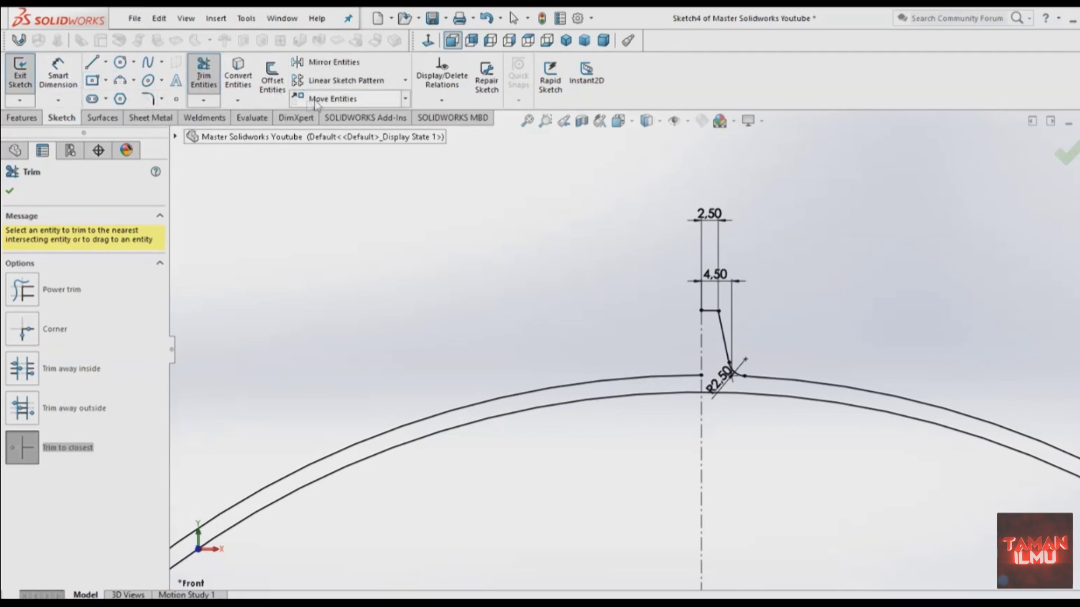
Fillet the corner between the slanted flank and short top line with a 1 mm radius.
left_click(147, 99)
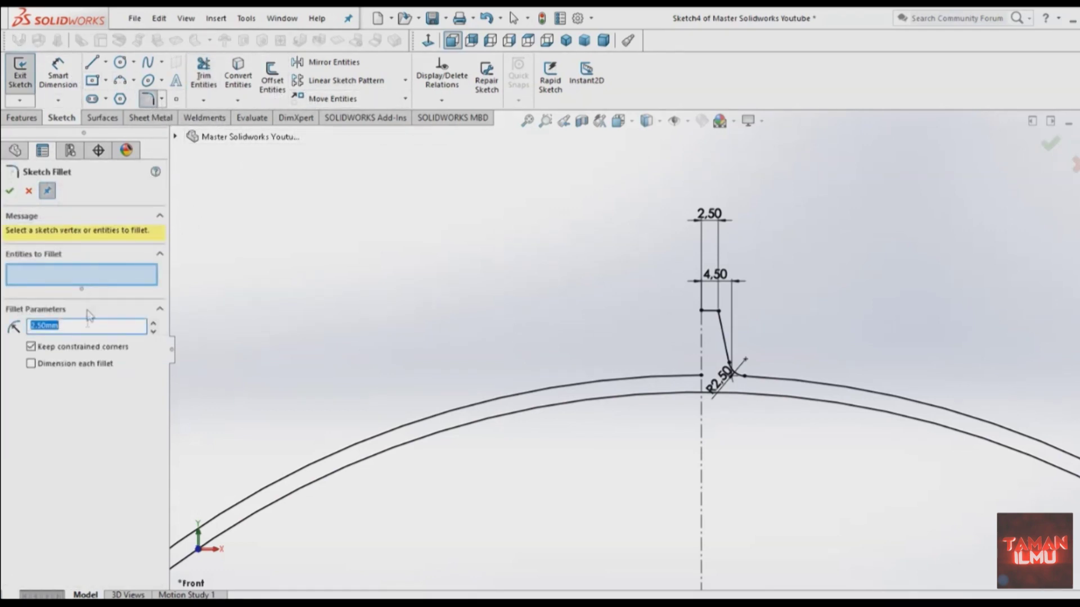
type("1")
key("Return")
left_click(723, 331)
left_click(713, 314)
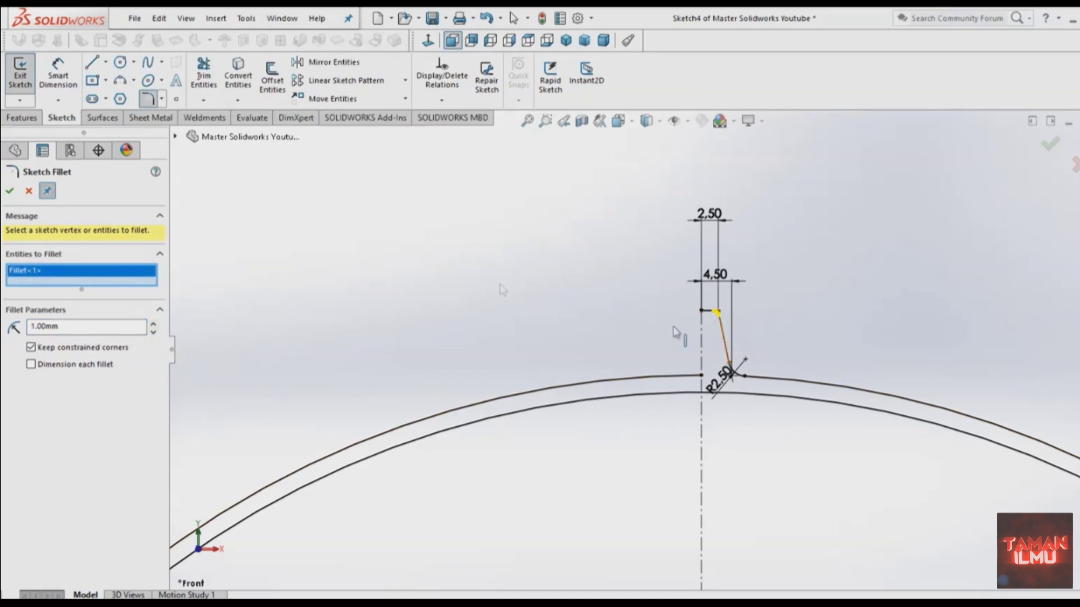
left_click(10, 191)
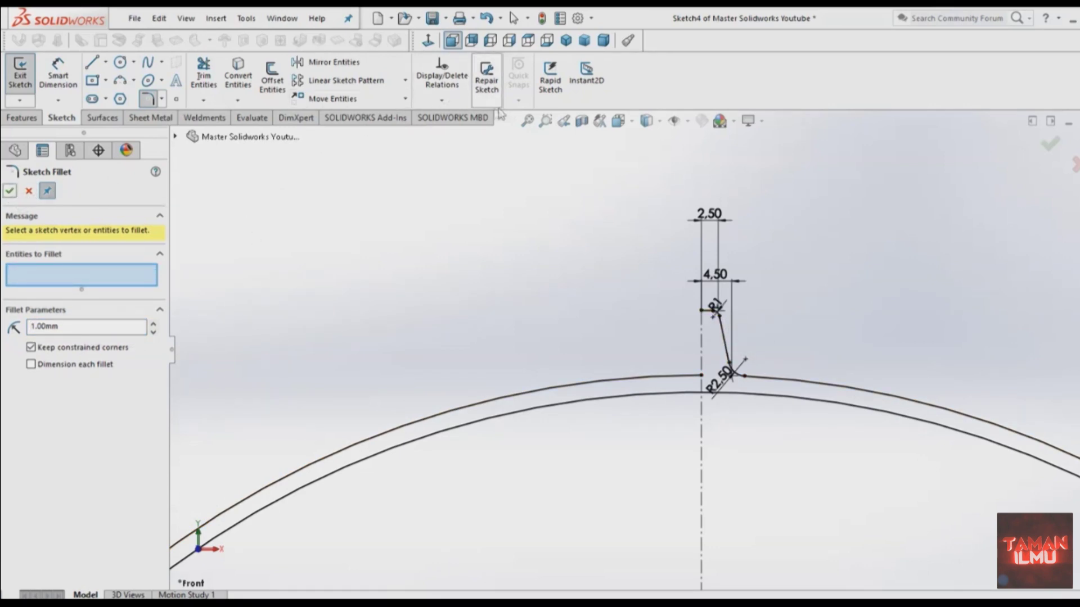
key("Escape")
left_click(337, 63)
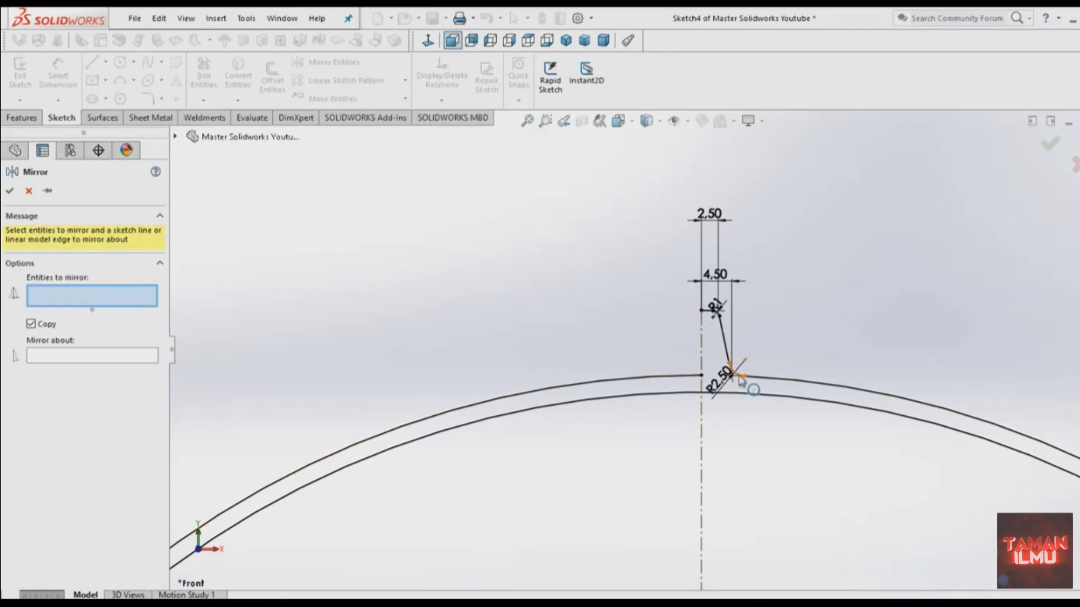
Mirror the fillet arcs, flank line and top piece about the vertical centerline.
left_click(724, 345)
left_click(725, 346)
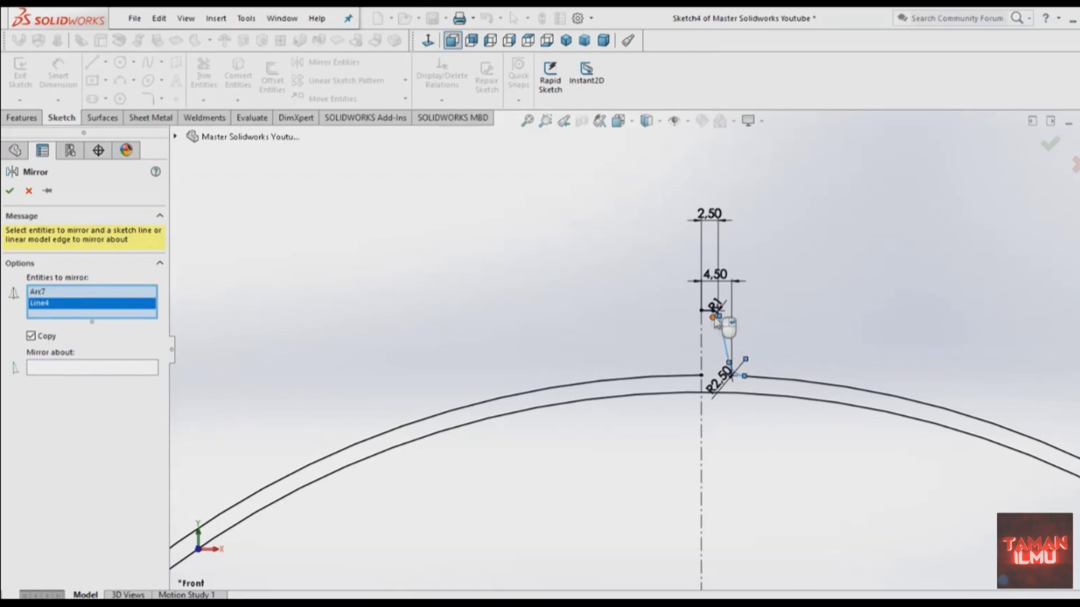
scroll(725, 309, "down", 3)
left_click(696, 321)
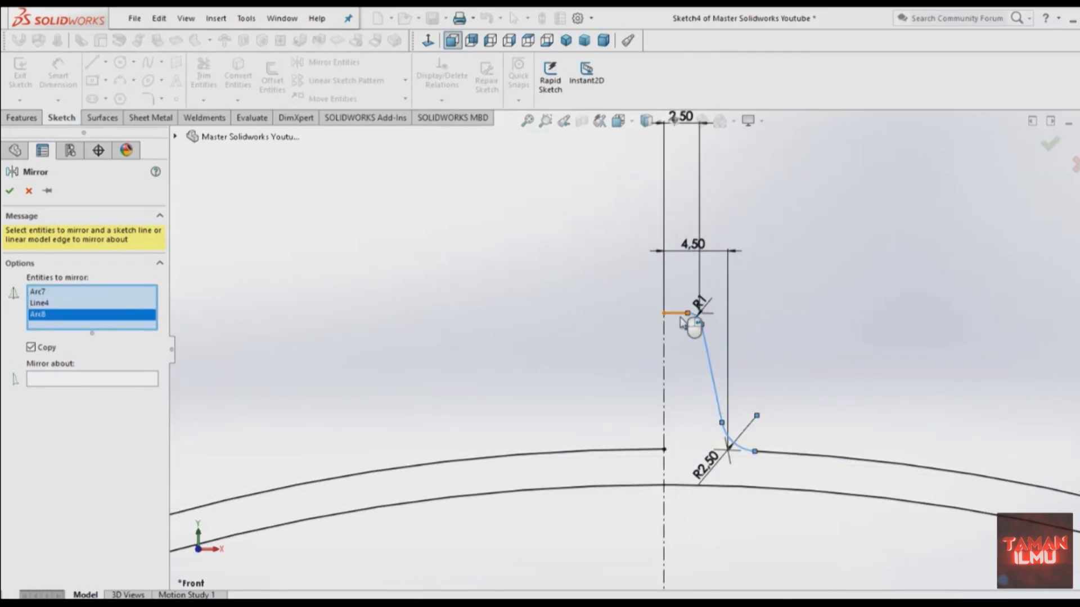
left_click(681, 315)
scroll(841, 410, "up", 3)
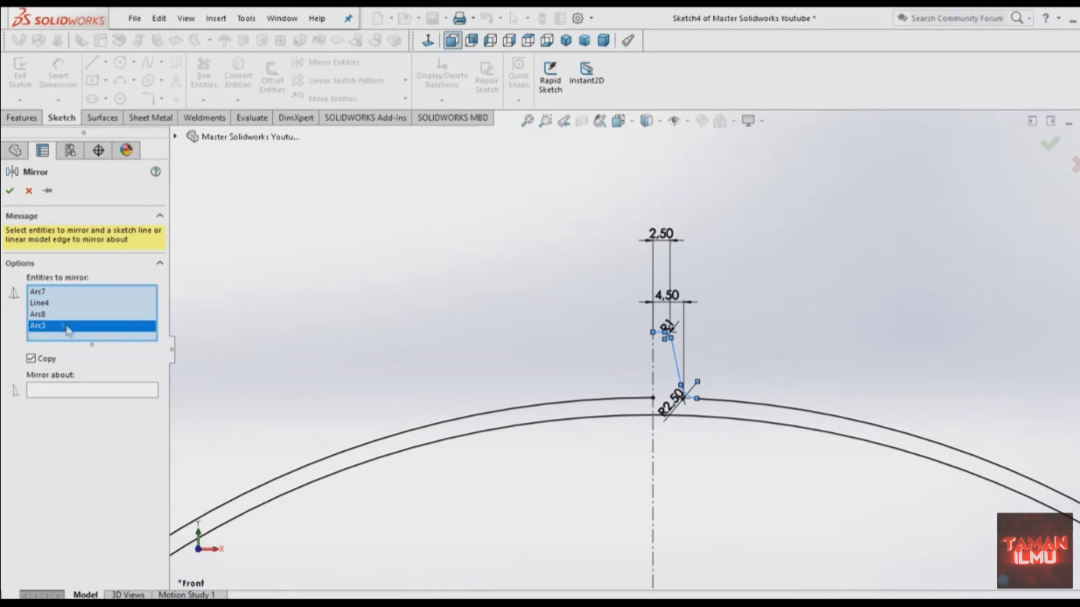
left_click(68, 392)
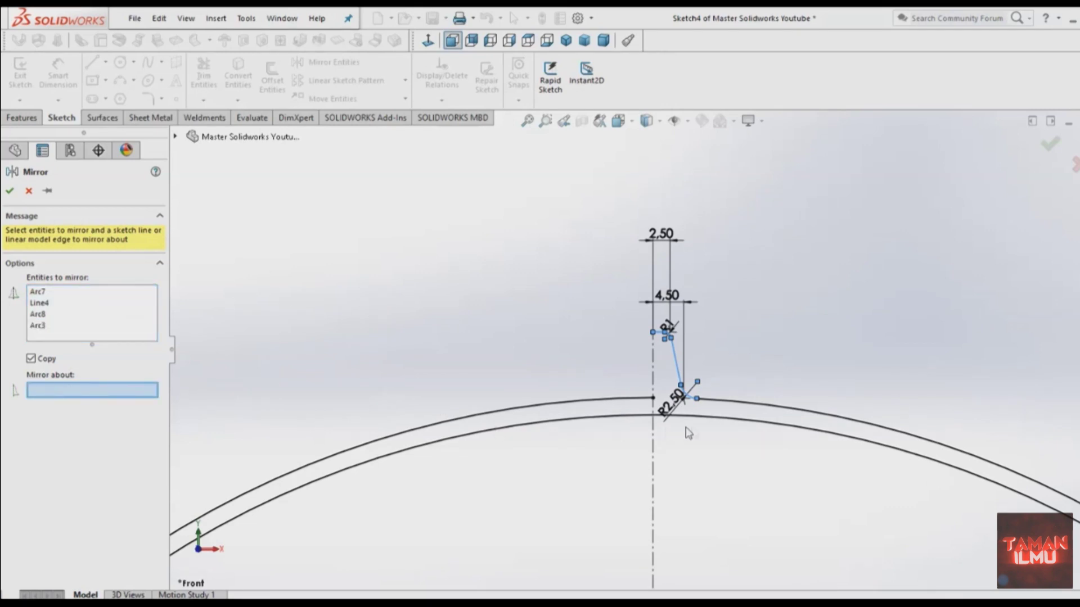
left_click(653, 371)
left_click(9, 191)
Trim away the arc between the tooth's two feet.
left_click(204, 76)
left_click(656, 399)
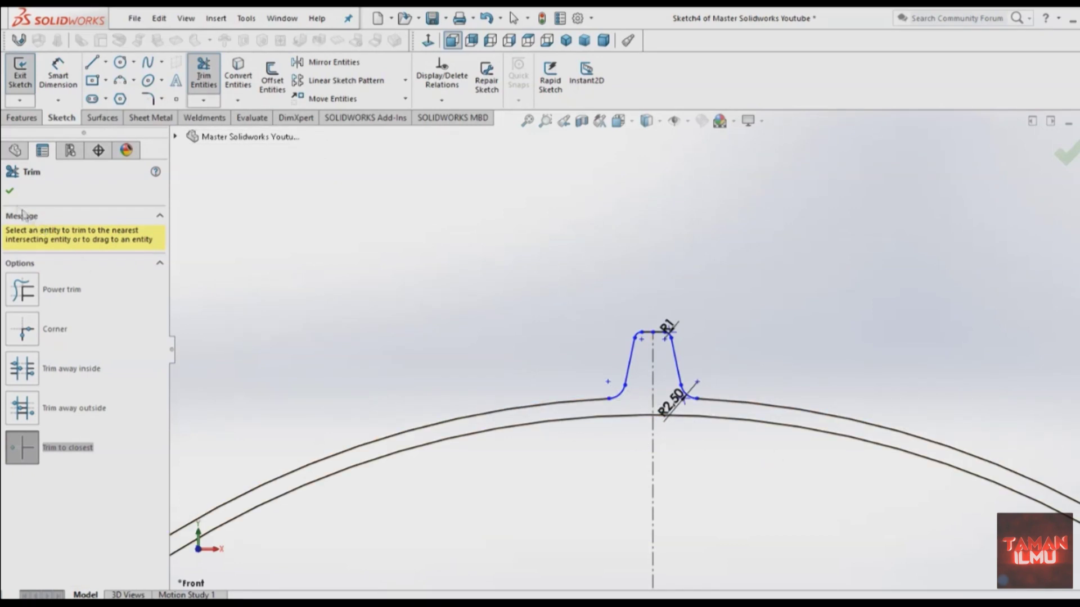
left_click(10, 191)
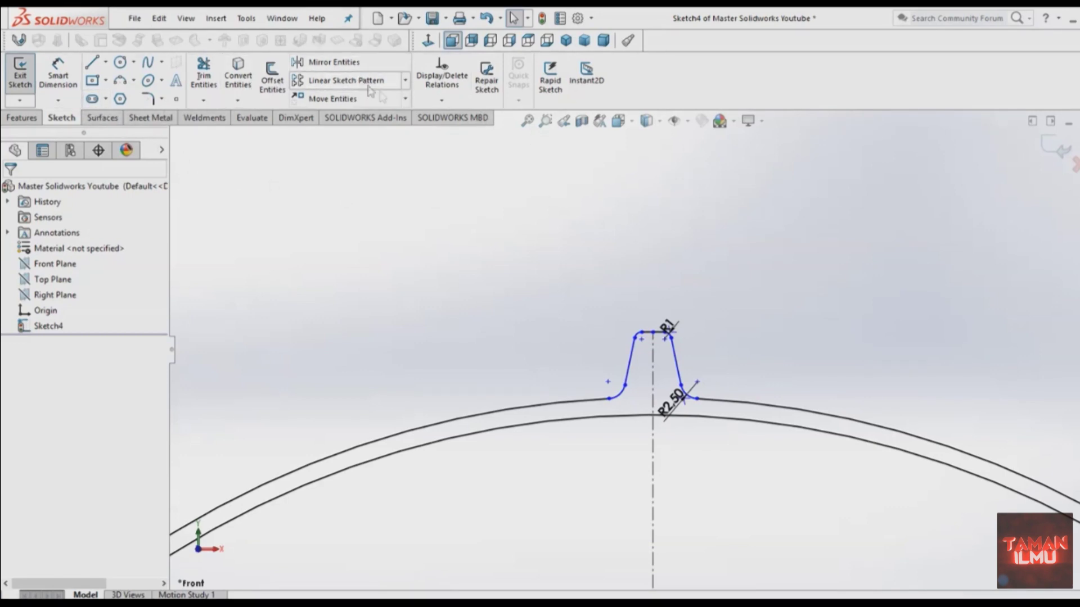
Start a circular sketch pattern and remove a wrongly added arc from its selection.
left_click(405, 80)
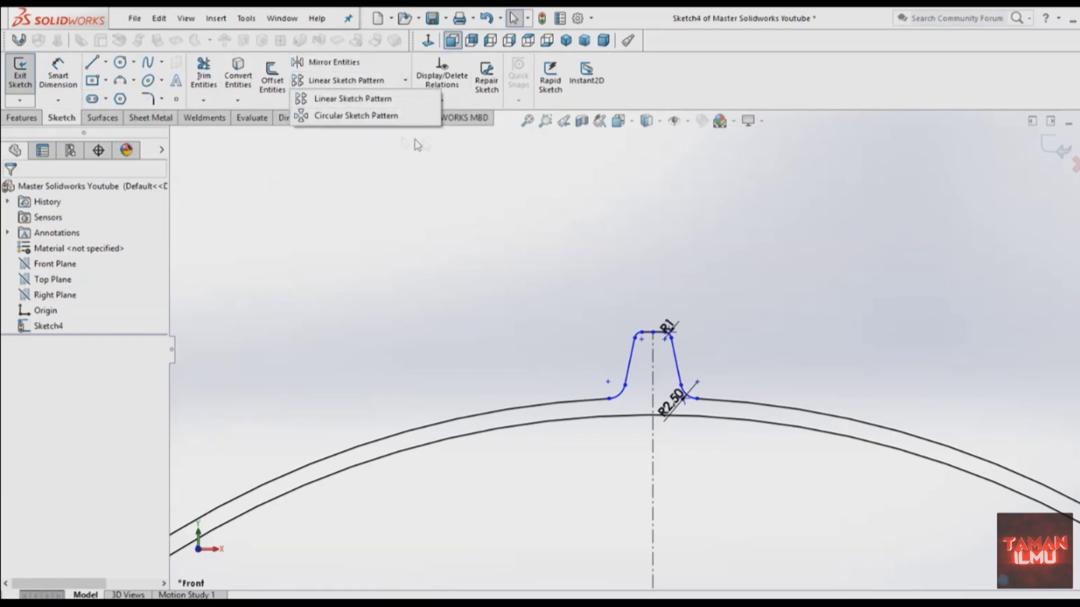
left_click(337, 116)
scroll(648, 466, "up", 3)
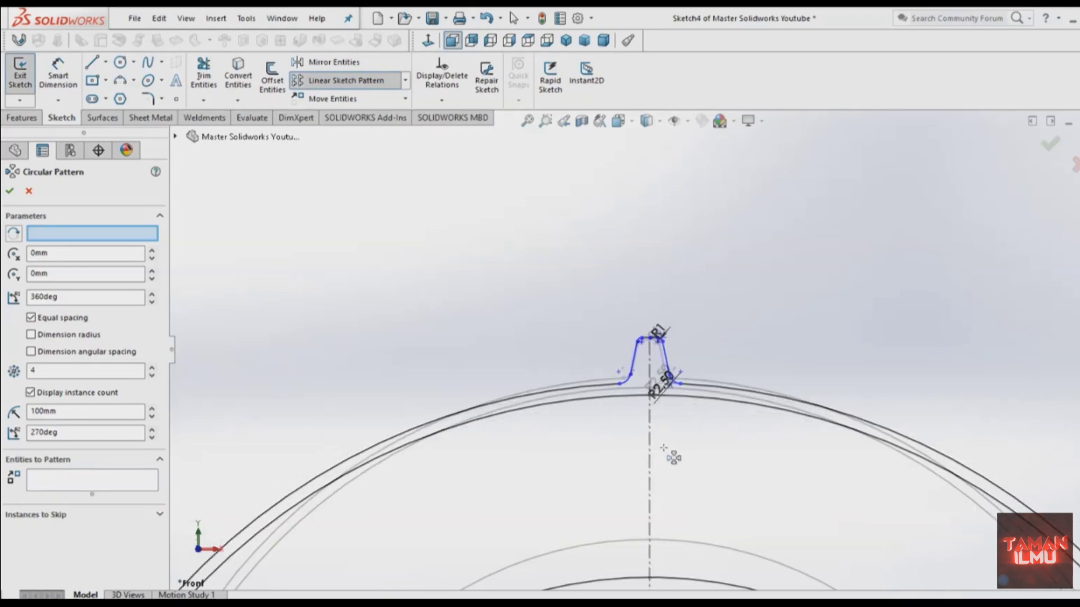
scroll(648, 467, "up", 3)
left_click(713, 456)
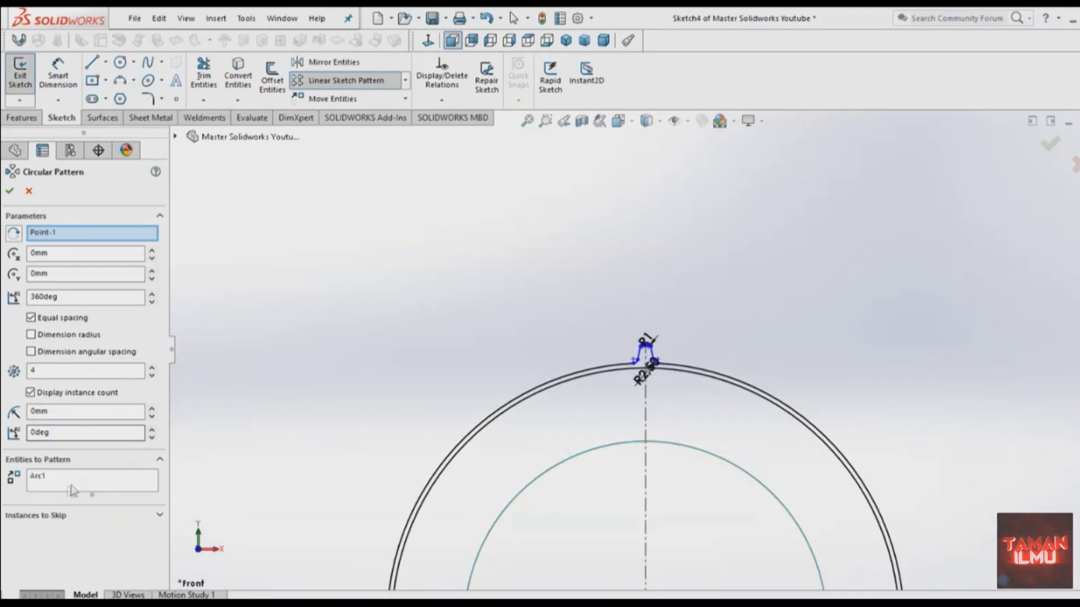
left_click(57, 477)
right_click(59, 477)
left_click(162, 501)
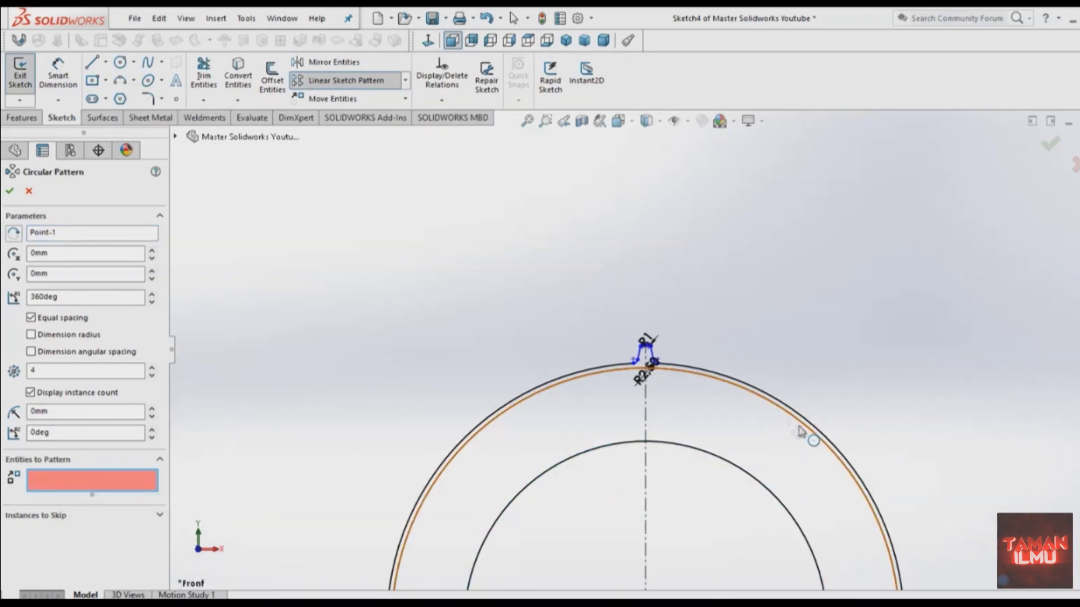
scroll(687, 377, "down", 3)
scroll(557, 362, "down", 3)
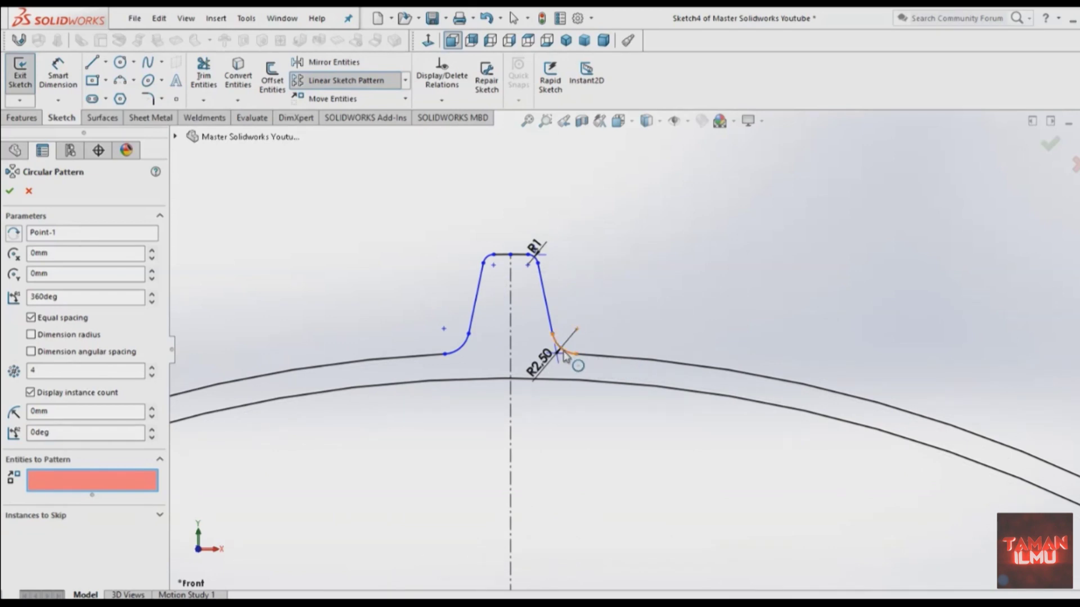
Select all seven tooth fillets and lines and pattern them 56 times over 360°.
left_click(564, 354)
left_click(549, 317)
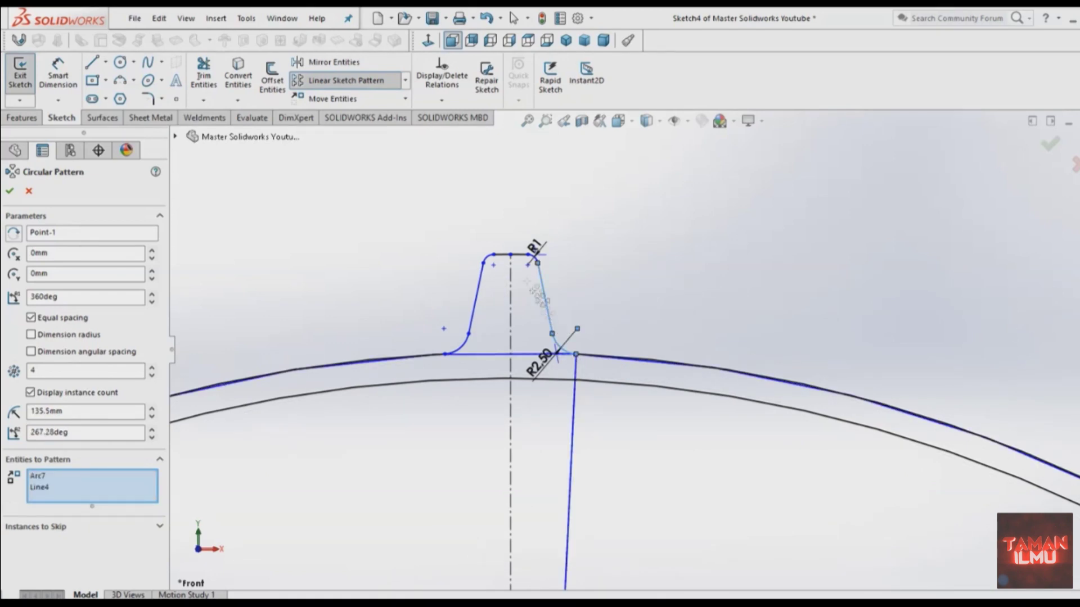
scroll(506, 244, "down", 3)
left_click(565, 276)
left_click(543, 269)
left_click(469, 275)
left_click(455, 309)
left_click(416, 453)
scroll(490, 431, "up", 3)
scroll(467, 416, "up", 1)
scroll(444, 402, "up", 1)
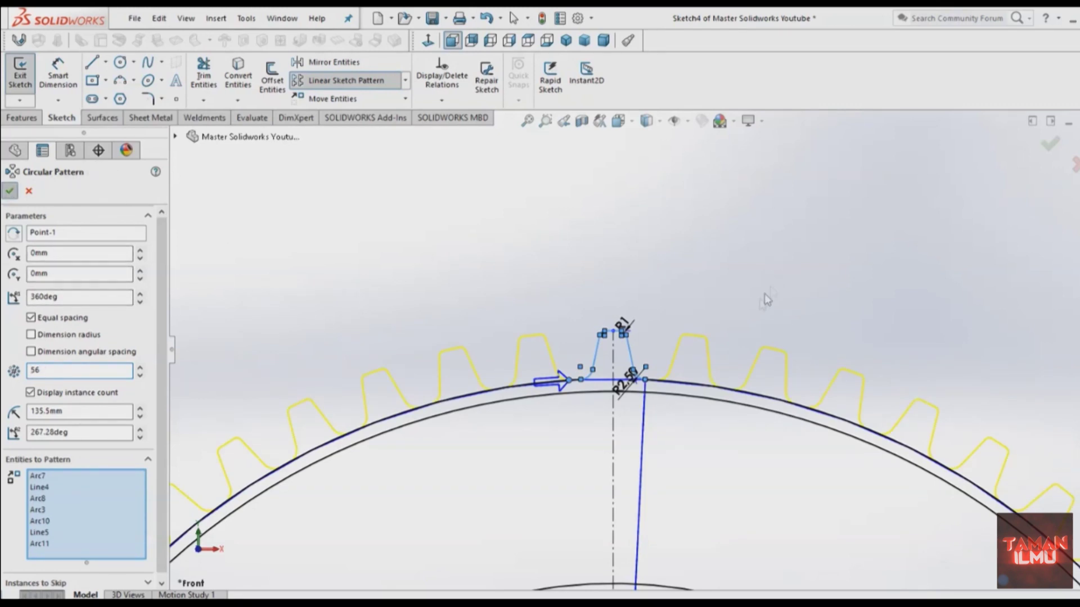
key("Return")
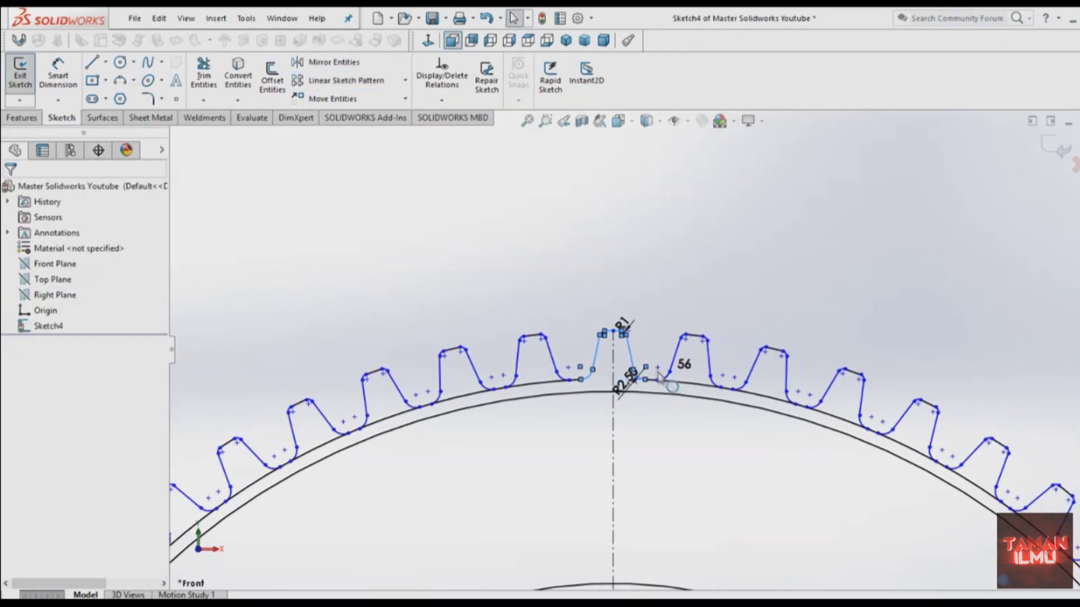
Power-trim the doubled root arcs between the 56 patterned teeth around the rim.
scroll(630, 400, "up", 2)
scroll(584, 349, "down", 4)
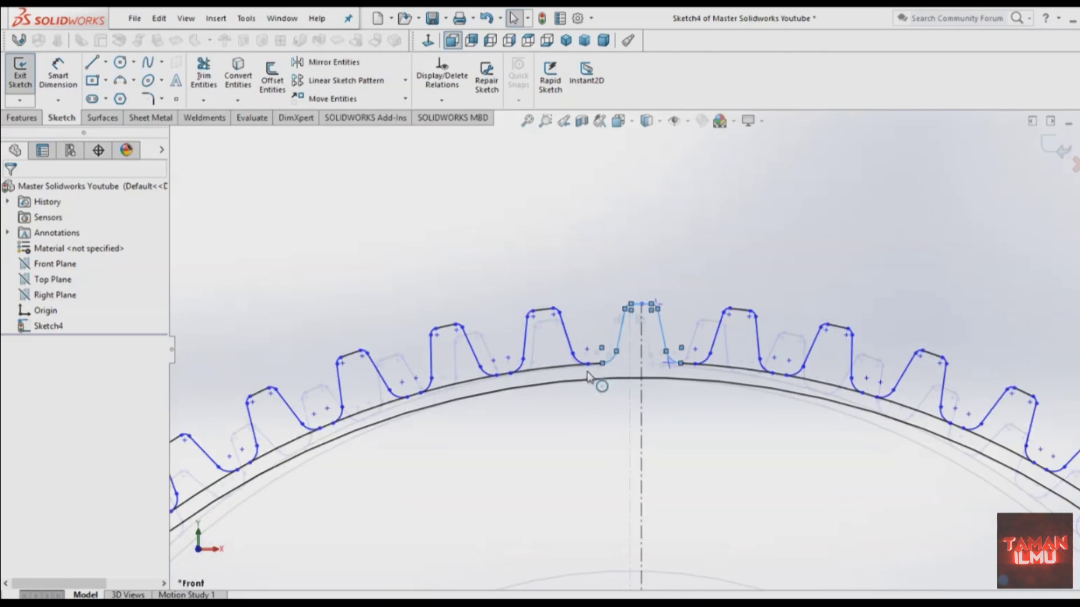
left_click(204, 73)
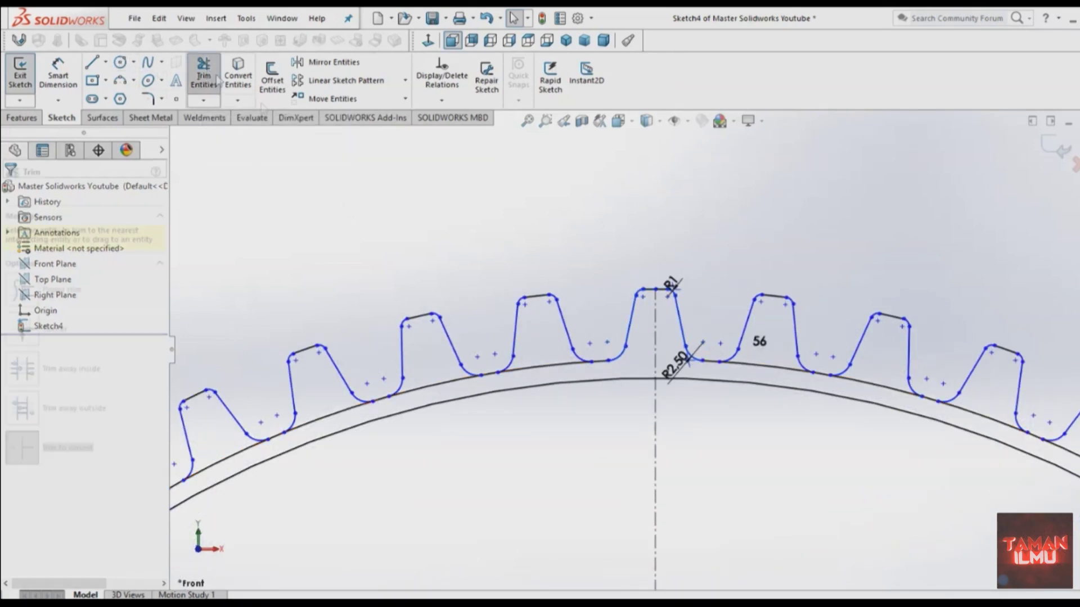
left_click(551, 373)
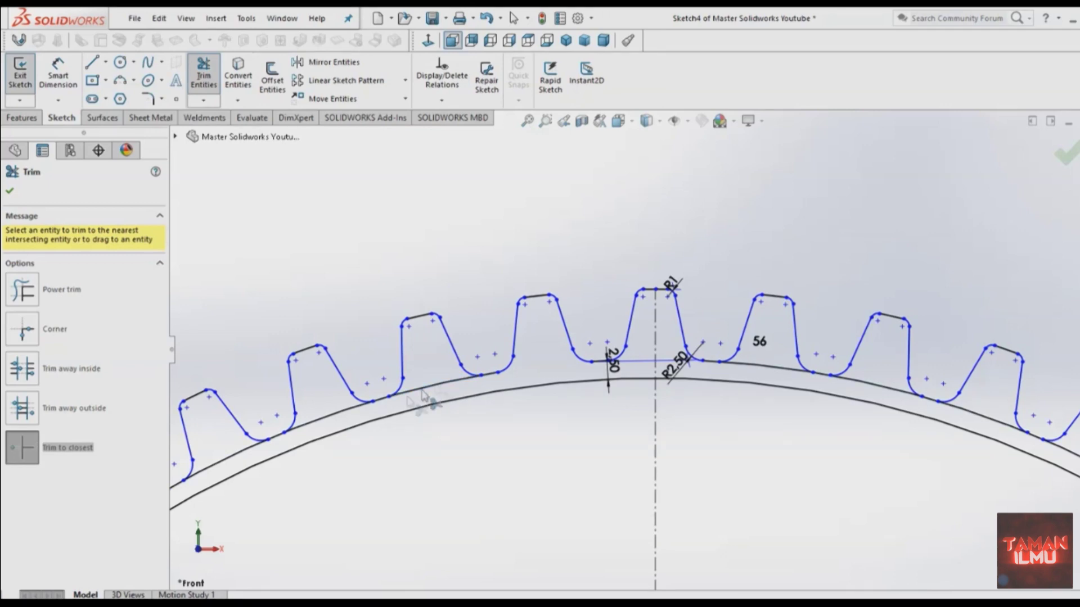
scroll(265, 453, "up", 2)
middle_click_drag(253, 486, 484, 334, "ctrl")
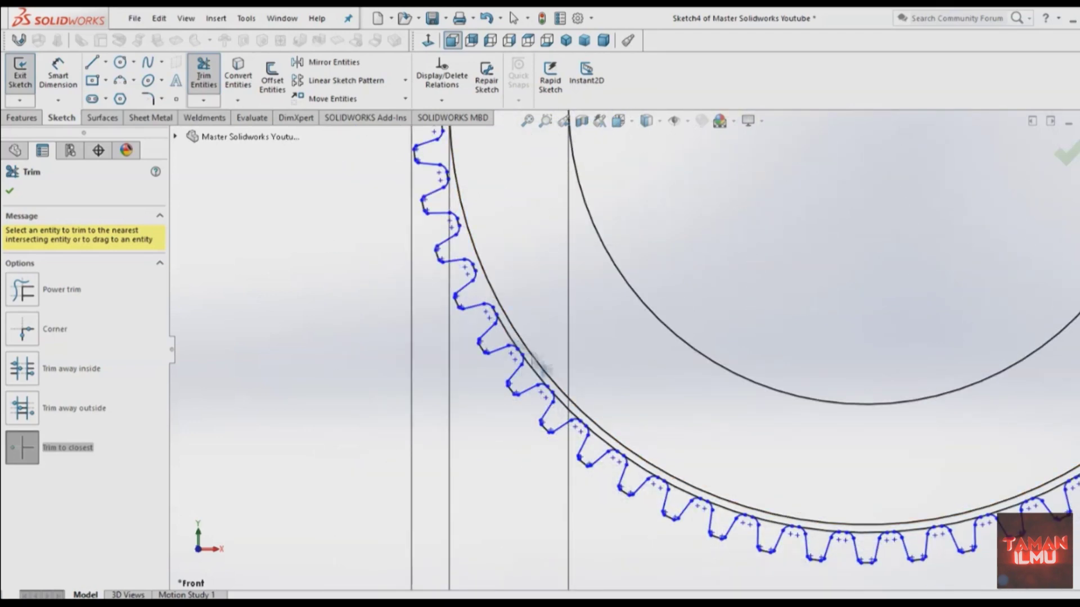
left_click_drag(542, 368, 959, 540)
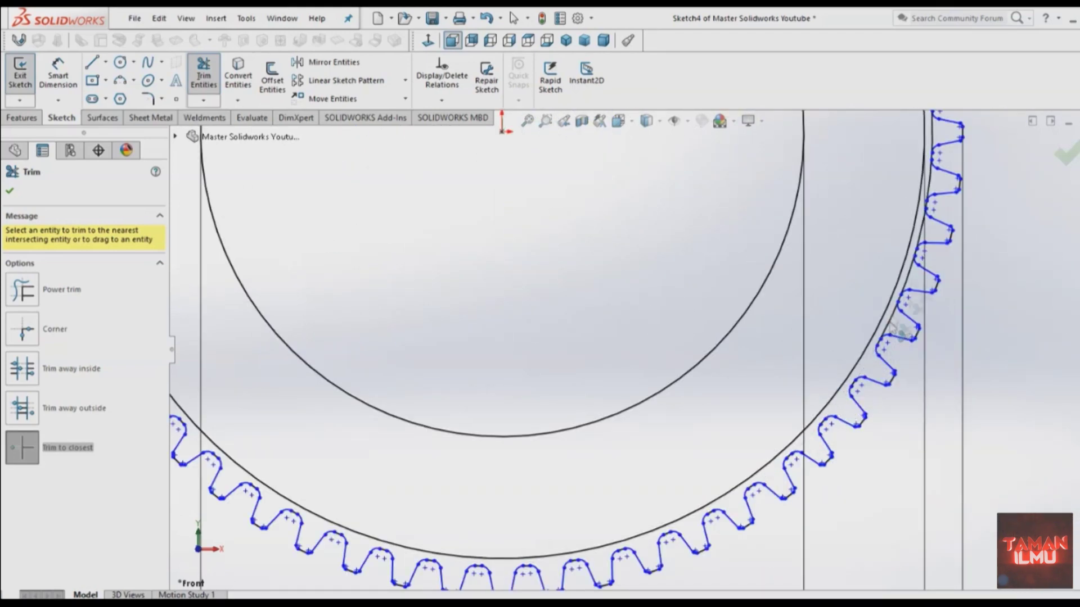
left_click_drag(660, 436, 358, 209)
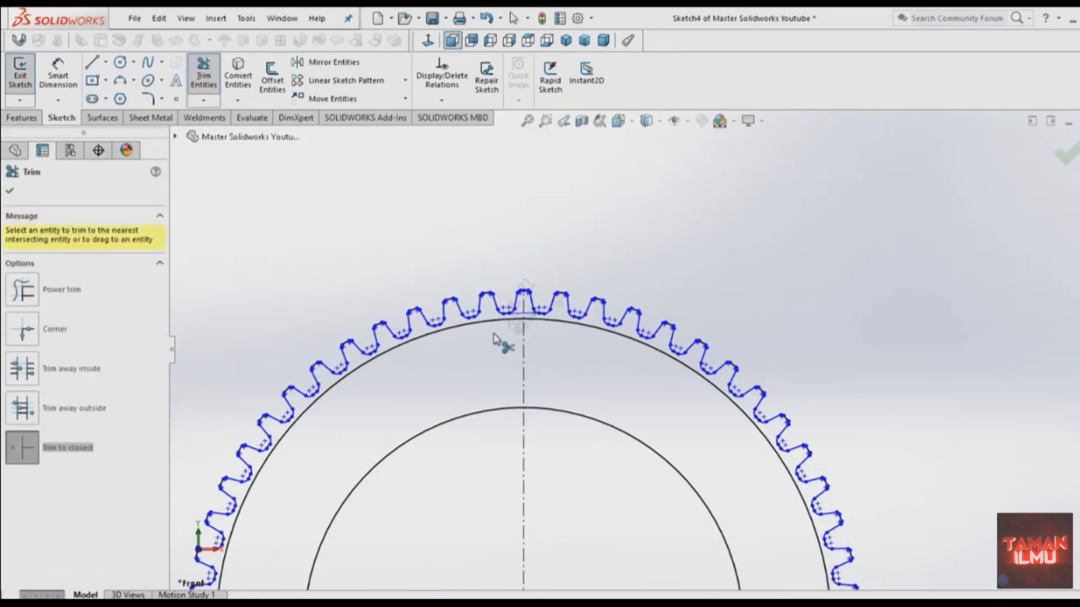
left_click(12, 194)
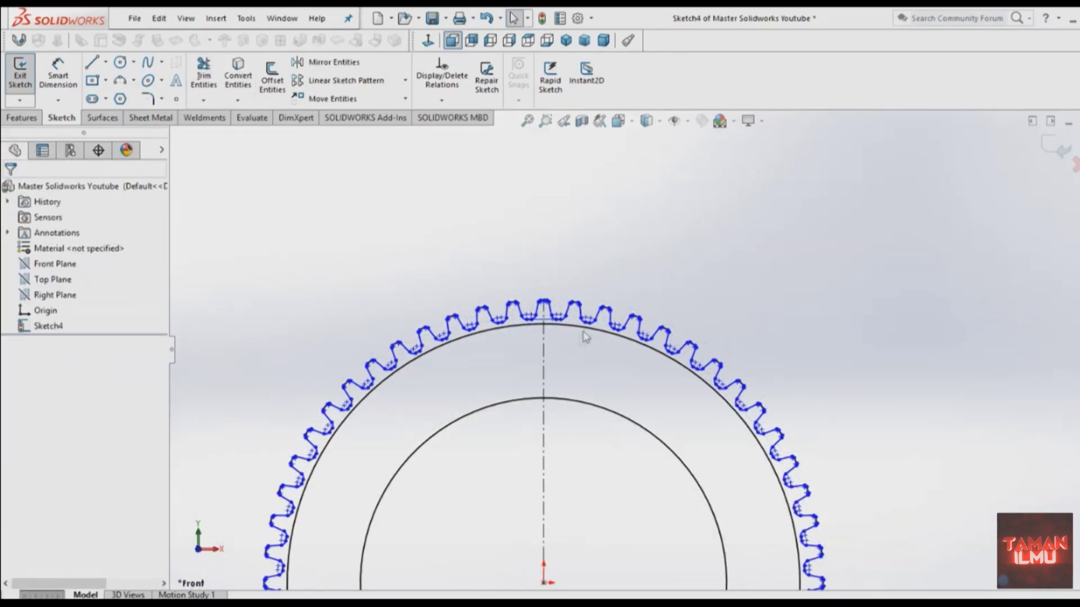
Inspect the outer circle's size in the gear sketch.
left_click(633, 299)
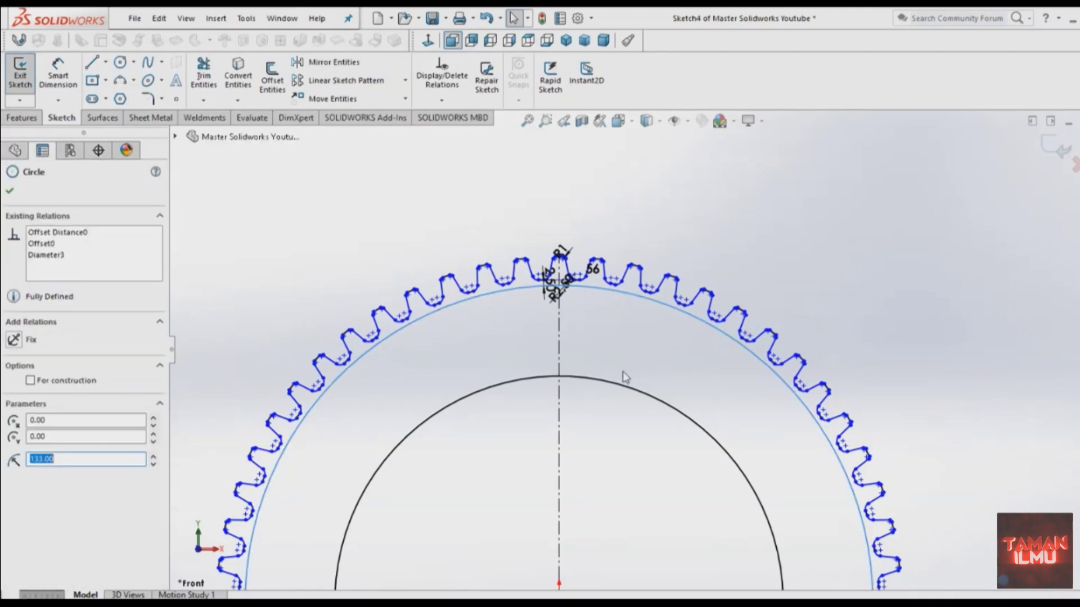
left_click(647, 336)
scroll(673, 350, "up", 3)
scroll(707, 465, "down", 1)
left_click(581, 285)
Extrude the gear sketch 30 mm blind into a solid ring and orbit to view it.
left_click(33, 117)
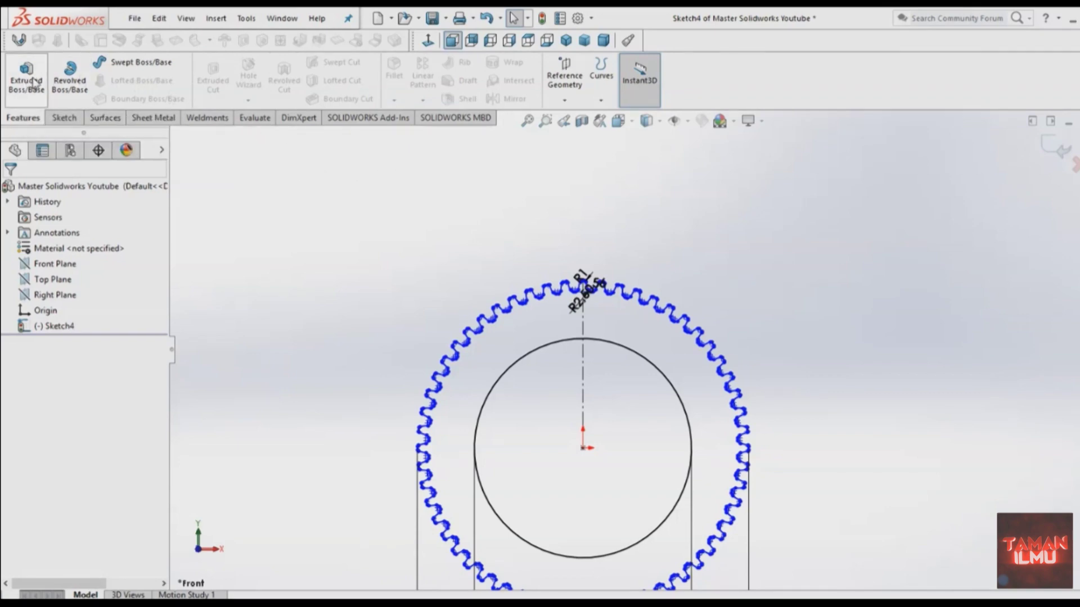
key("f")
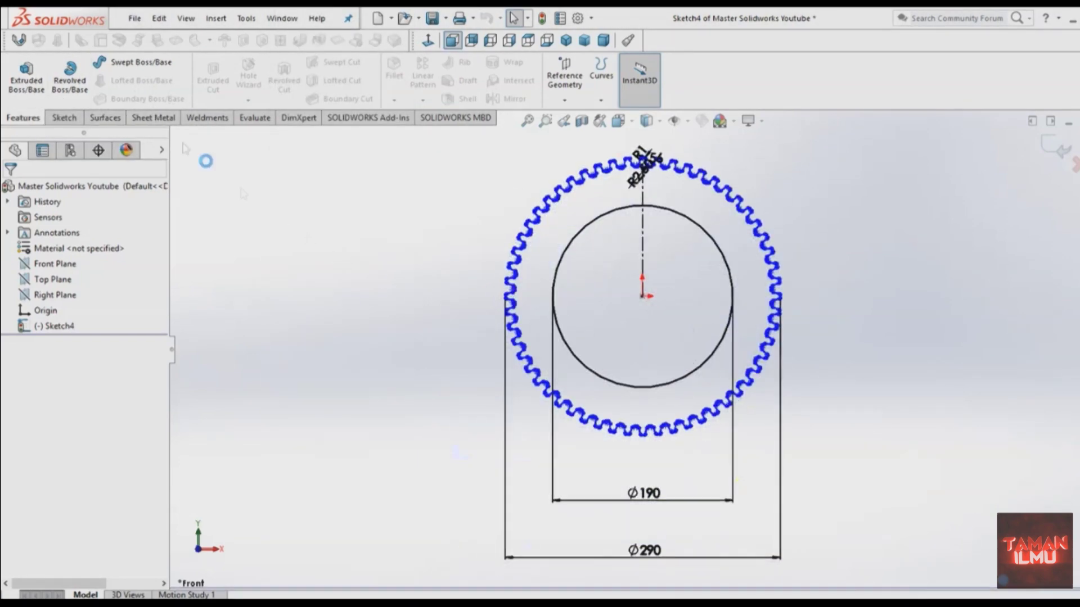
left_click(32, 84)
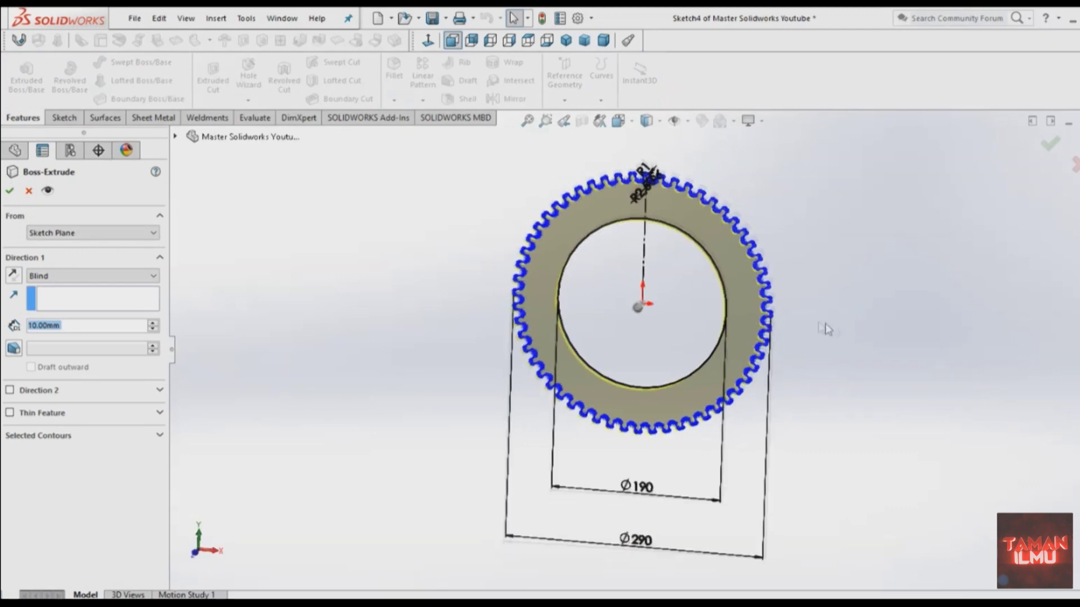
type("30")
key("Return")
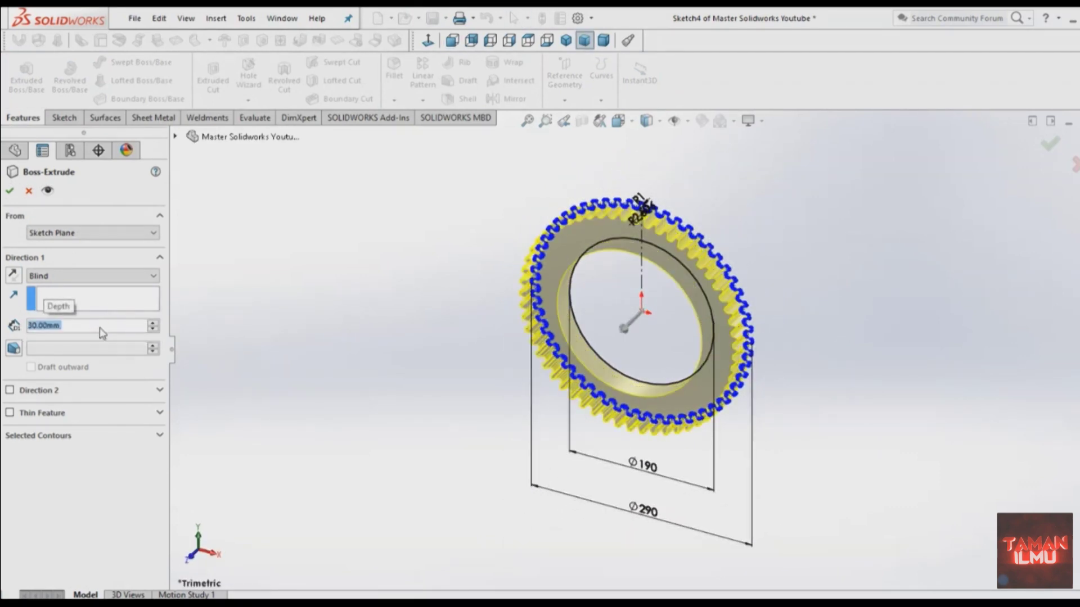
left_click(10, 192)
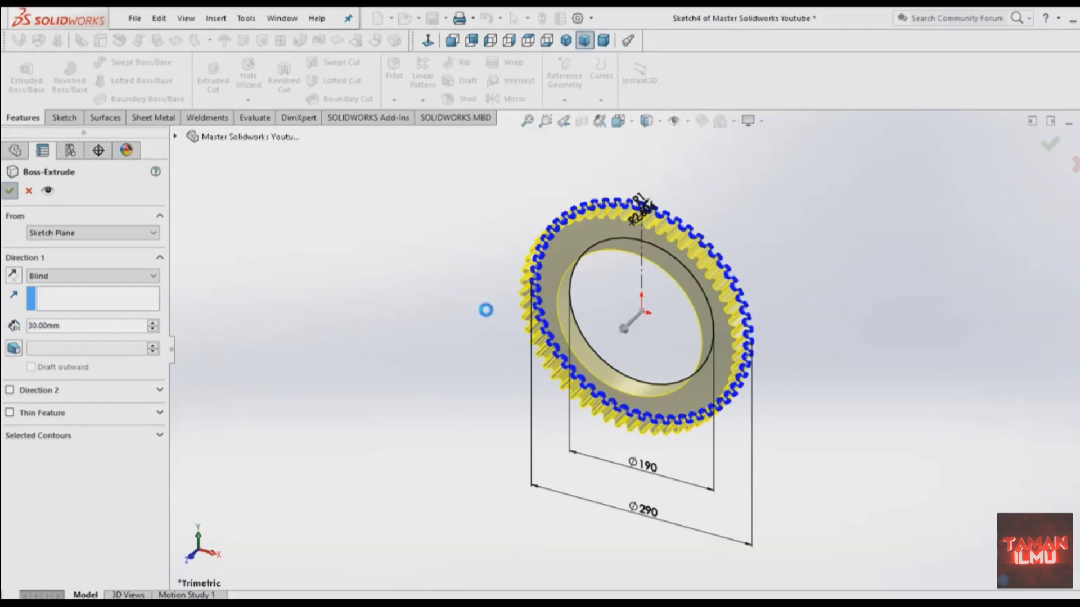
mouse_move(786, 366)
middle_mouse_down()
mouse_move(730, 342)
mouse_move(802, 362)
middle_mouse_up()
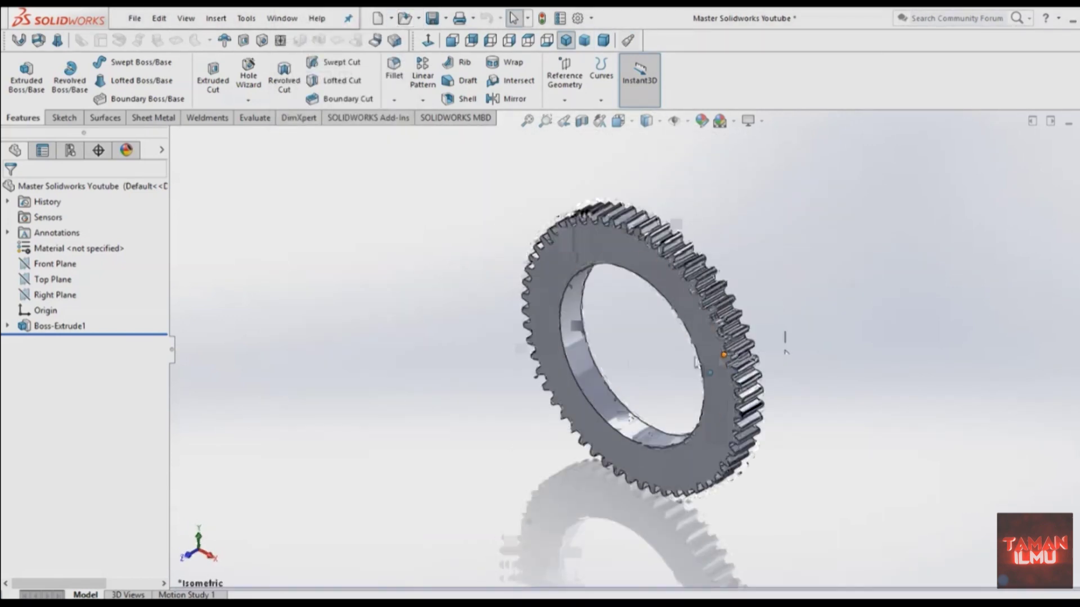
Sketch a circle on the gear's front face, centred at the origin.
left_click(64, 117)
left_click(120, 62)
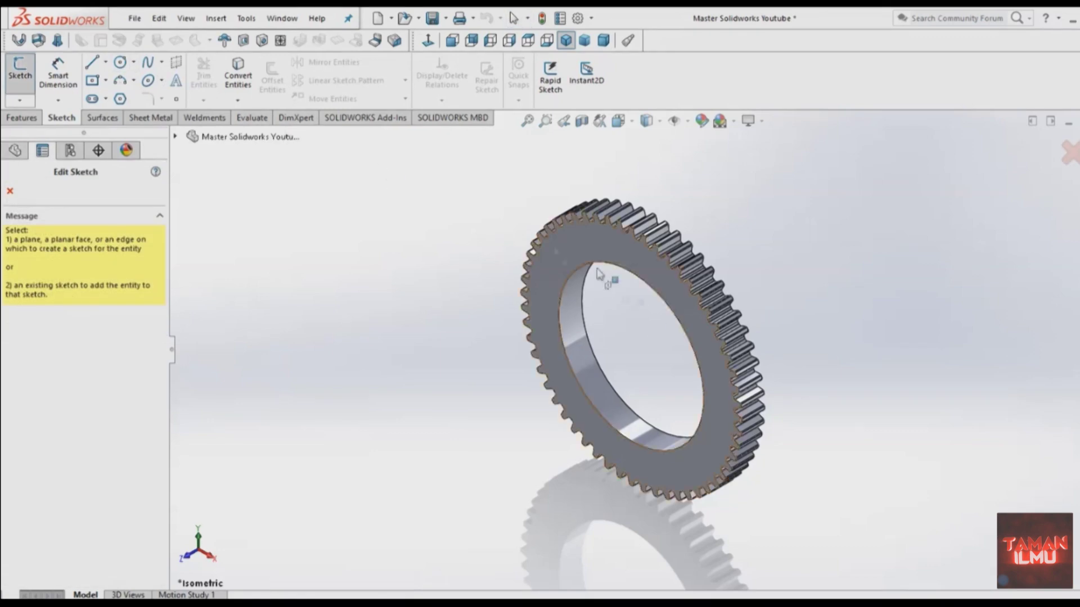
left_click(682, 313)
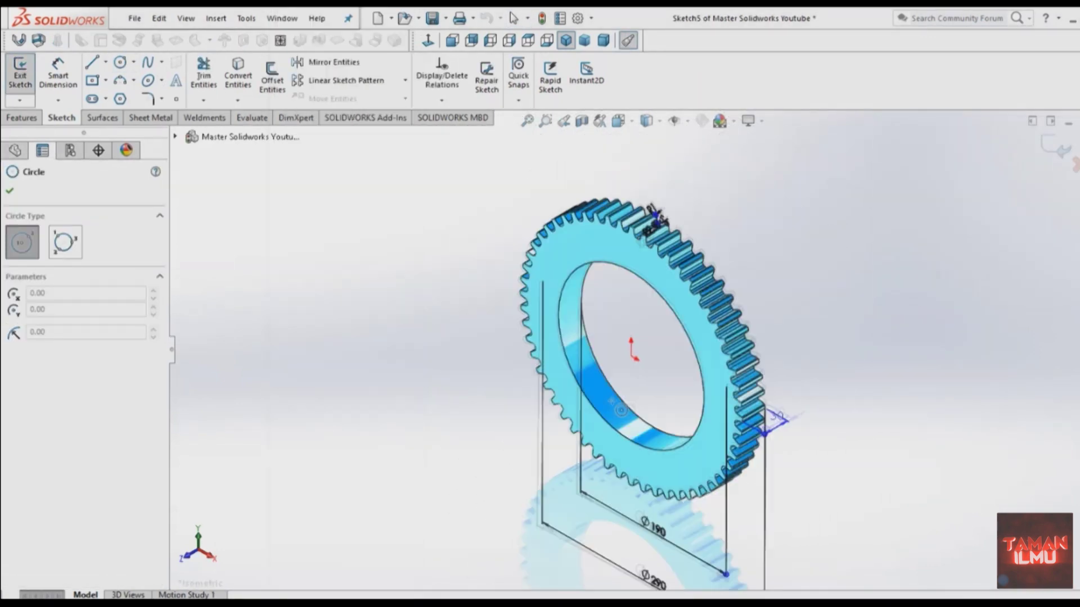
left_click(625, 296)
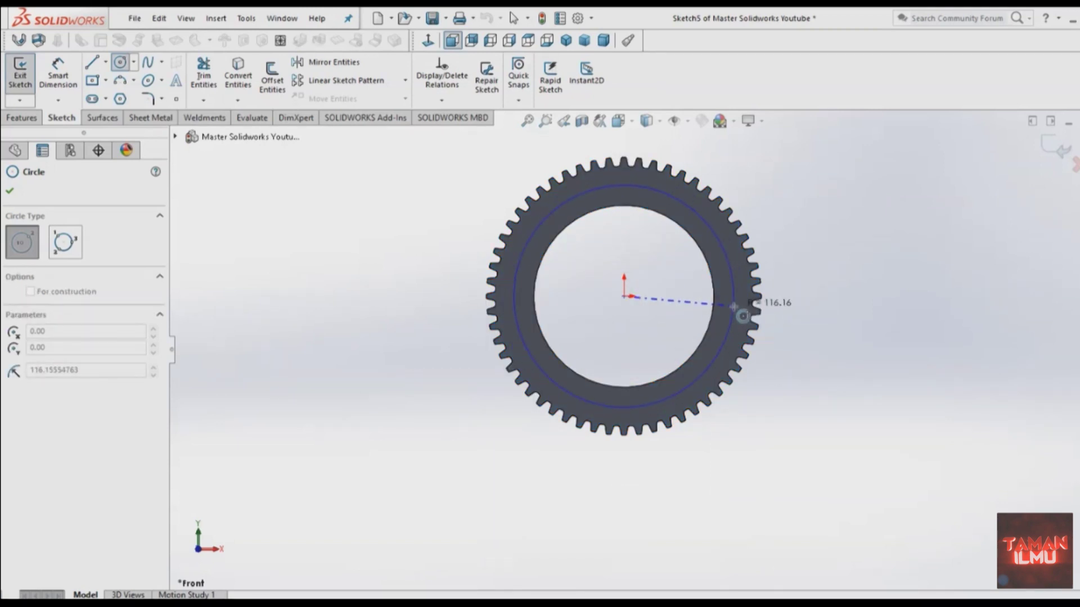
left_click(734, 307)
Dimension the circle's diameter to 250 mm.
left_click(72, 75)
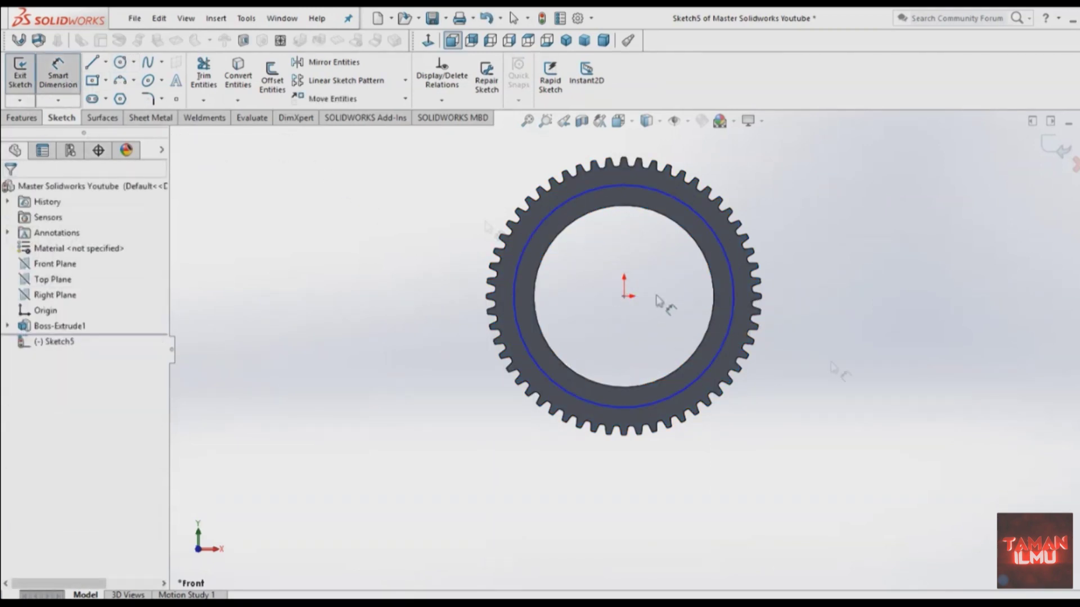
left_click(664, 402)
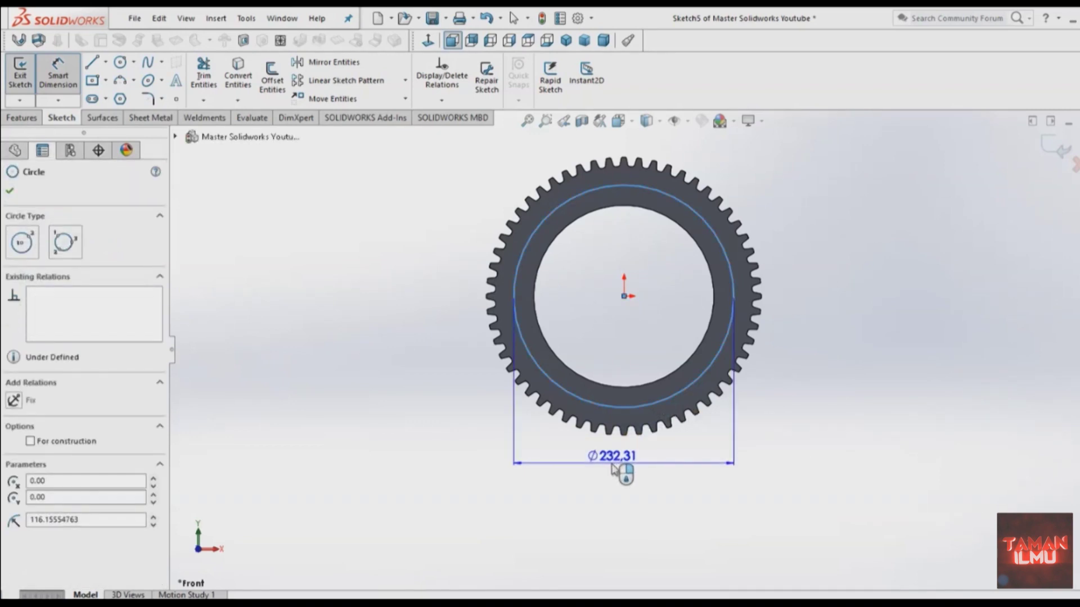
left_click(632, 478)
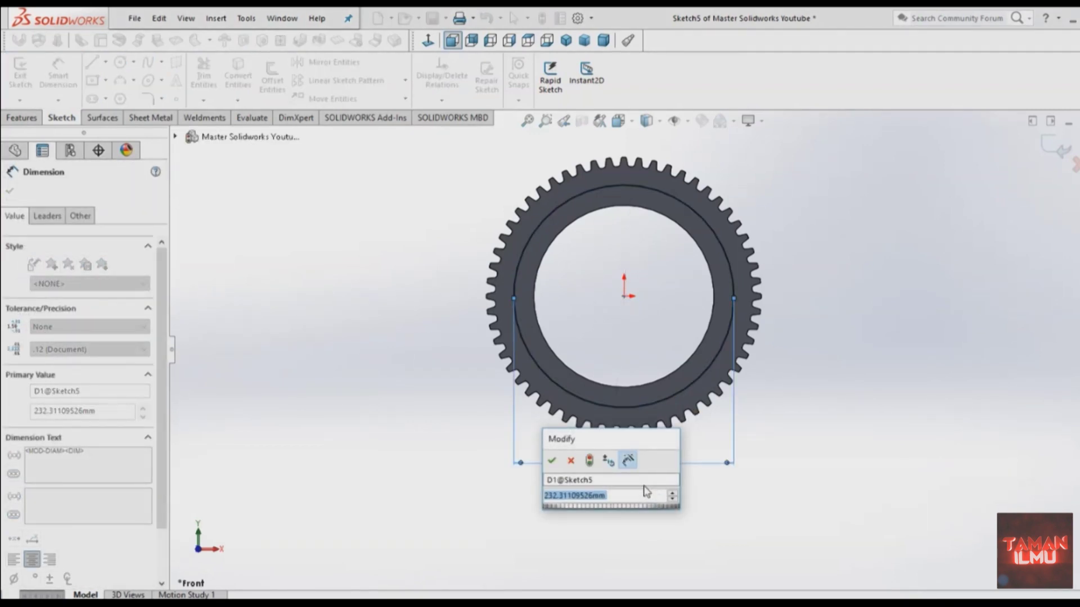
type("250")
key("Return")
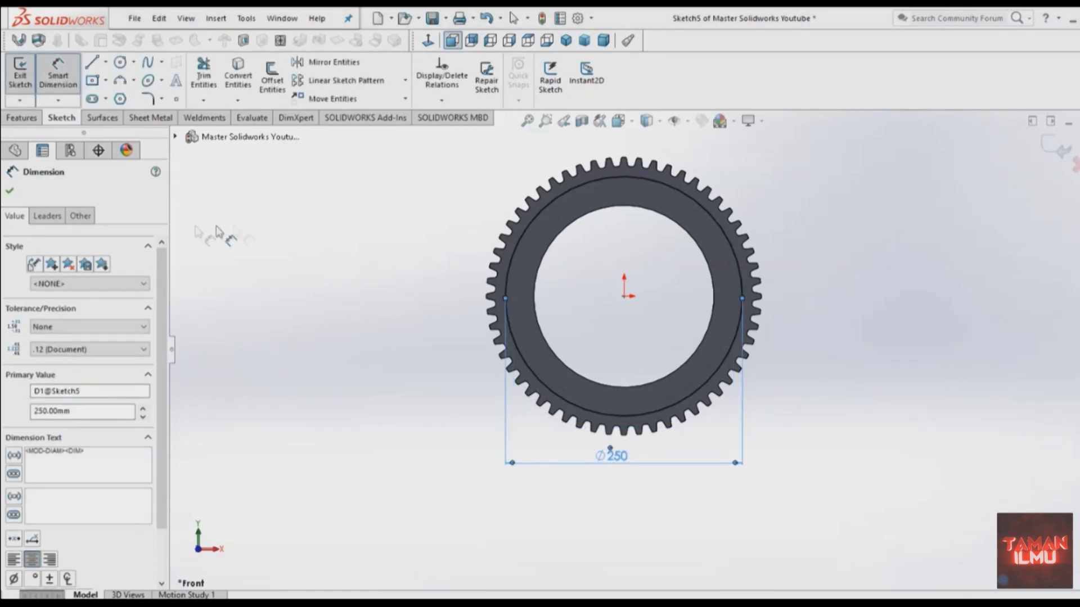
left_click(25, 118)
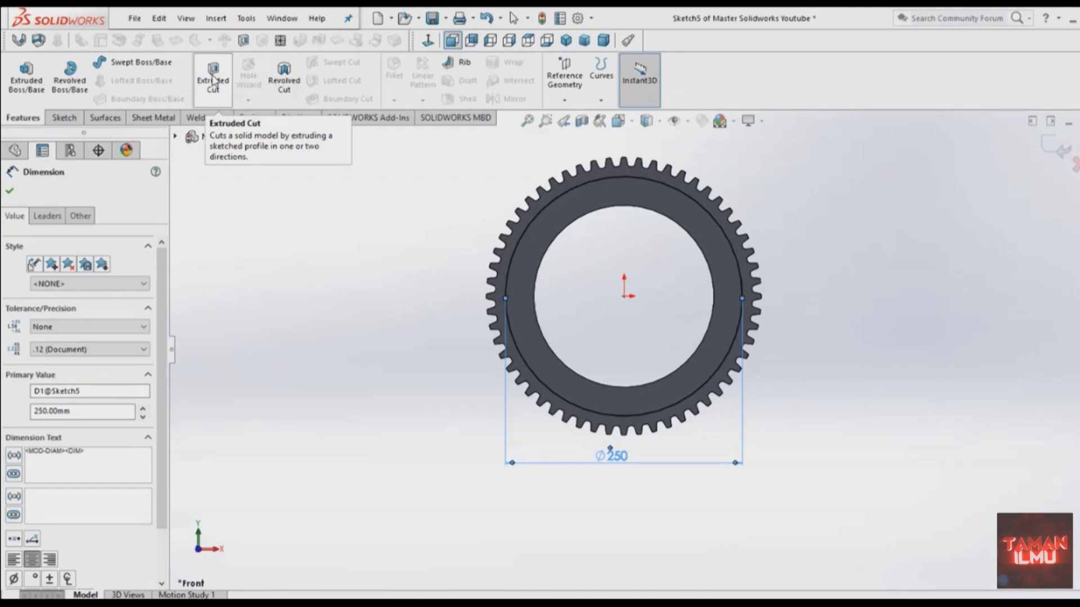
Extrude-cut the Ø250 circle 10 mm deep into the gear face to form the recess.
left_click(213, 79)
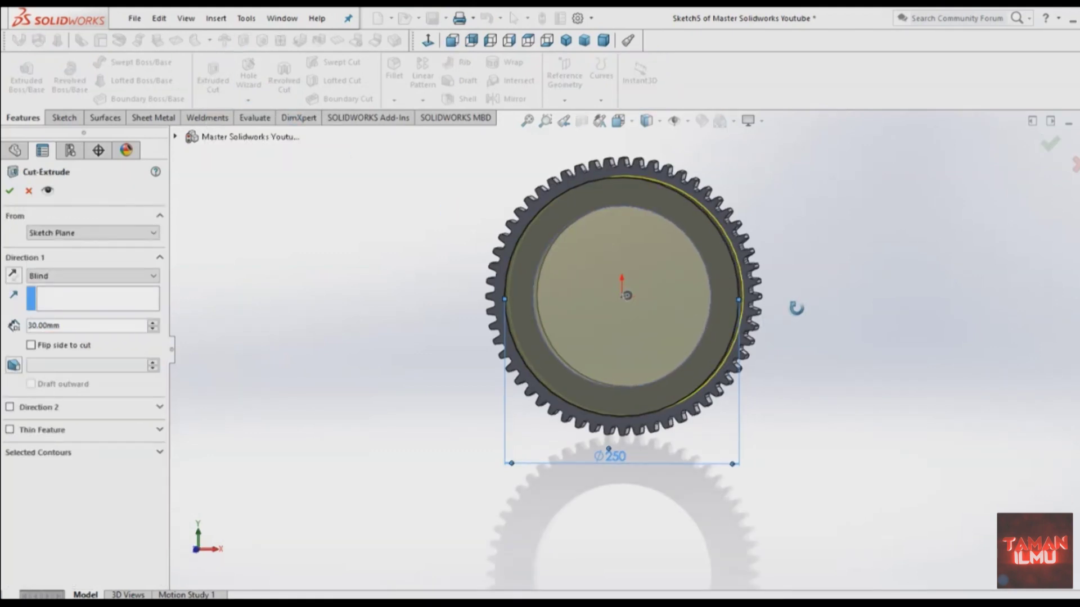
middle_click_drag(798, 308, 776, 310)
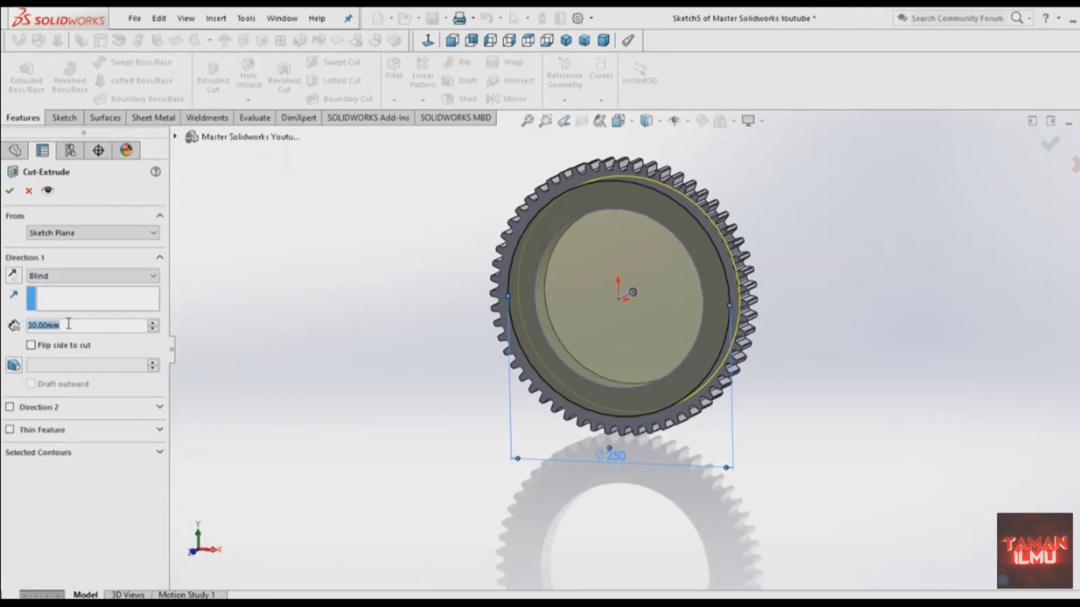
type("10")
key("Return")
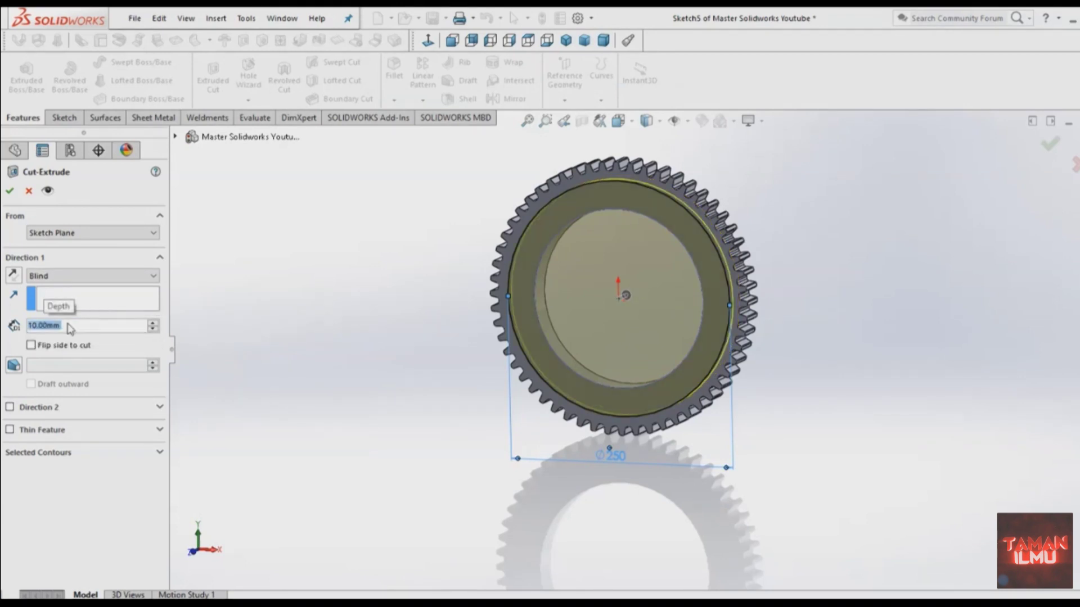
left_click(10, 191)
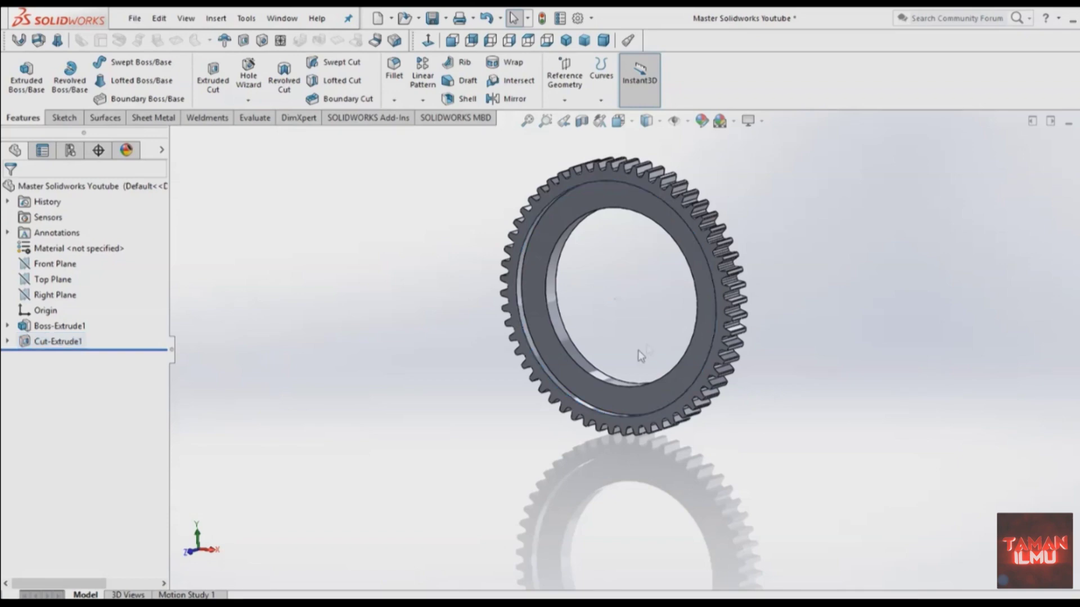
middle_click_drag(700, 380, 682, 396)
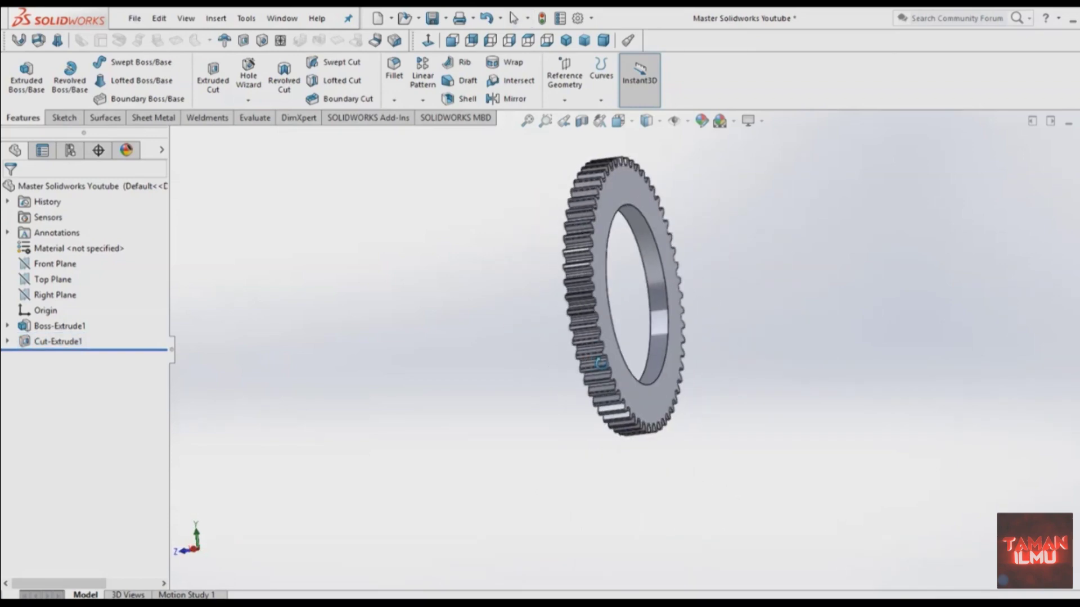
Sketch a new circle centred on the origin on the recessed ring face, viewed from the front.
key("space")
left_click(439, 186)
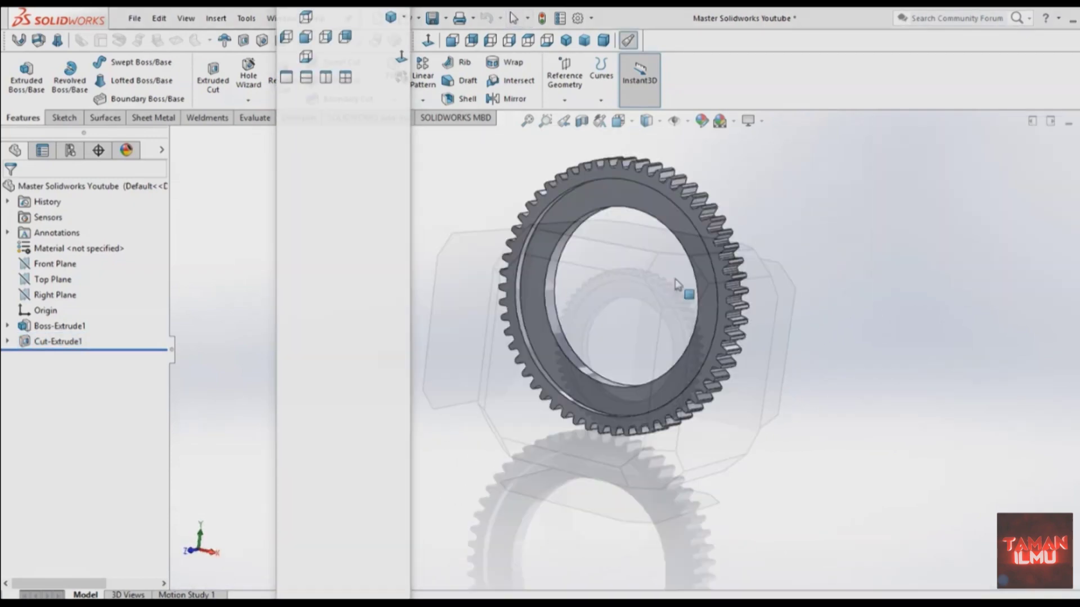
left_click(63, 119)
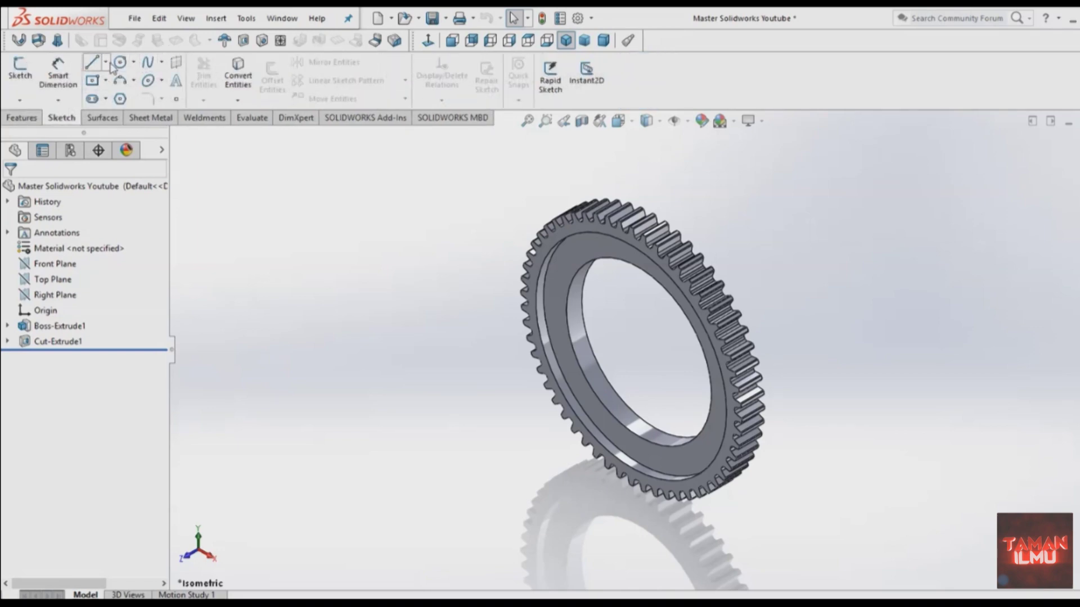
left_click(120, 63)
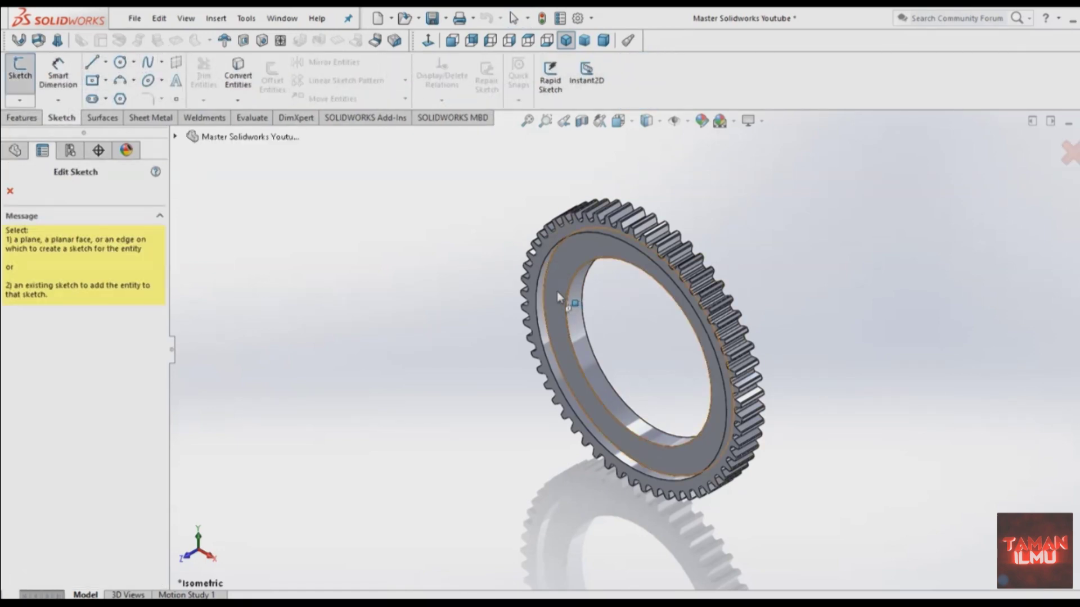
left_click(557, 292)
key("space")
left_click(566, 362)
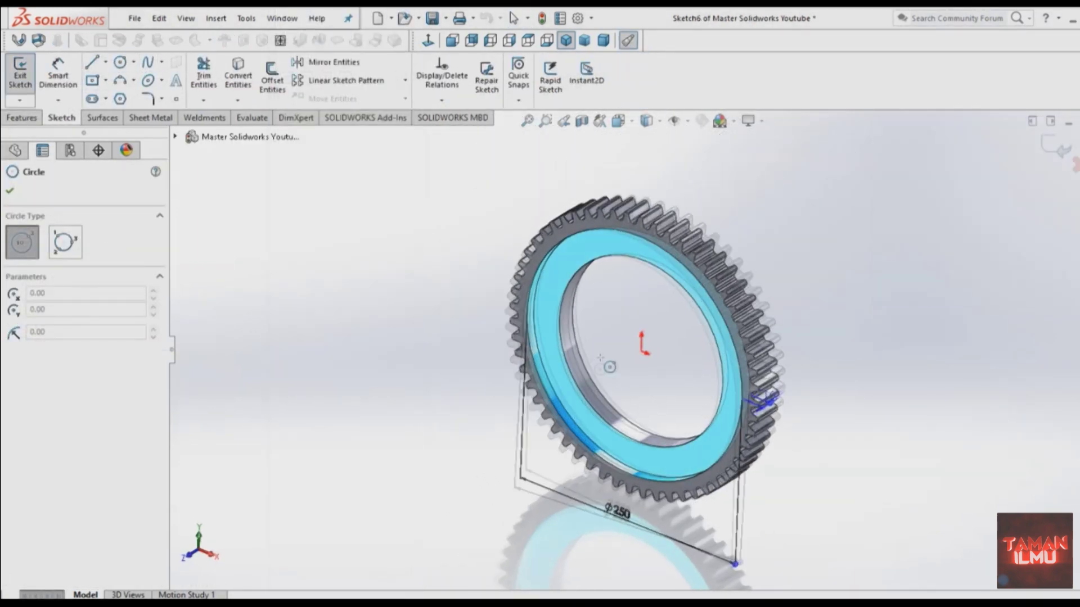
left_click(636, 327)
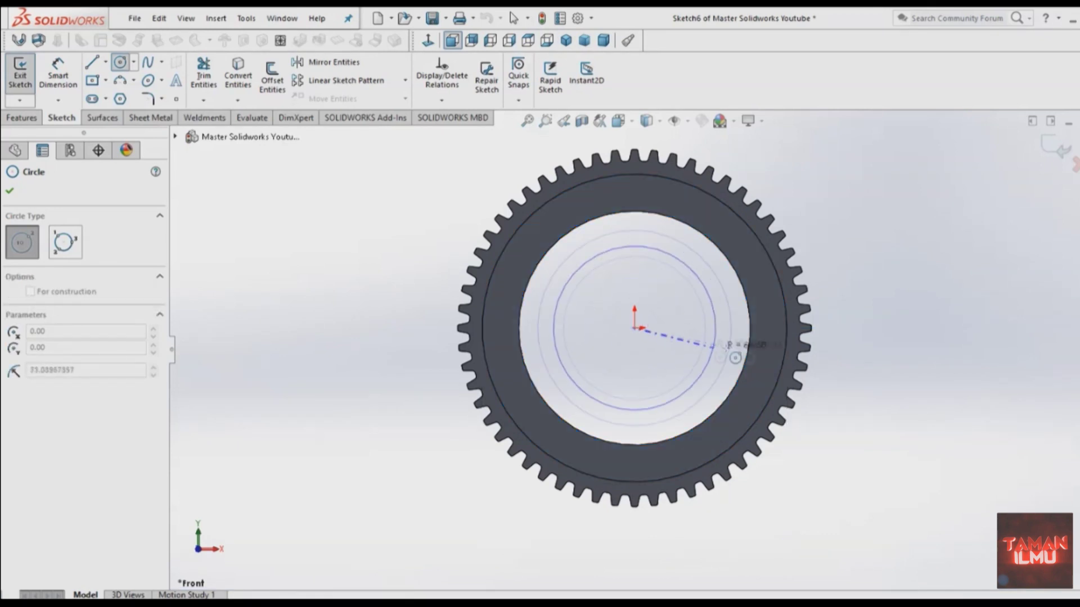
left_click(779, 347)
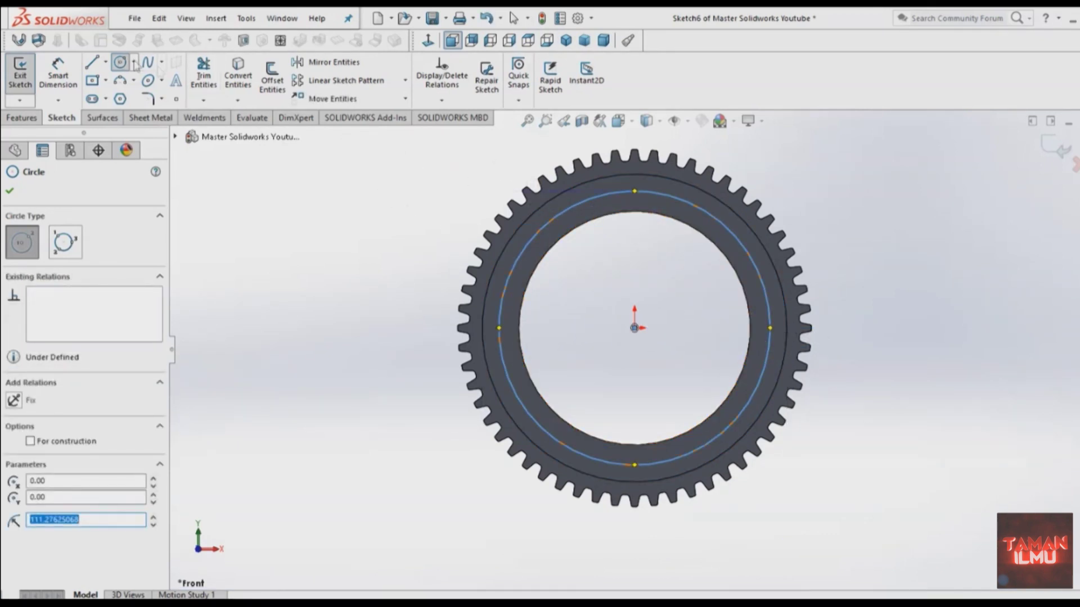
Dimension the new circle's diameter to 220 mm.
left_click(61, 68)
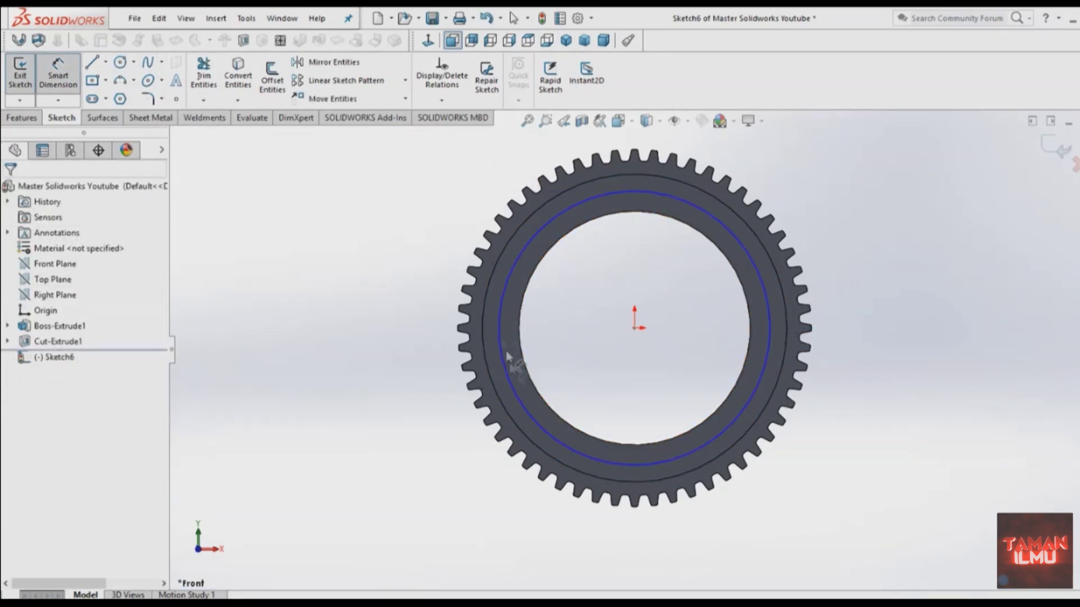
left_click(571, 447)
left_click(595, 541)
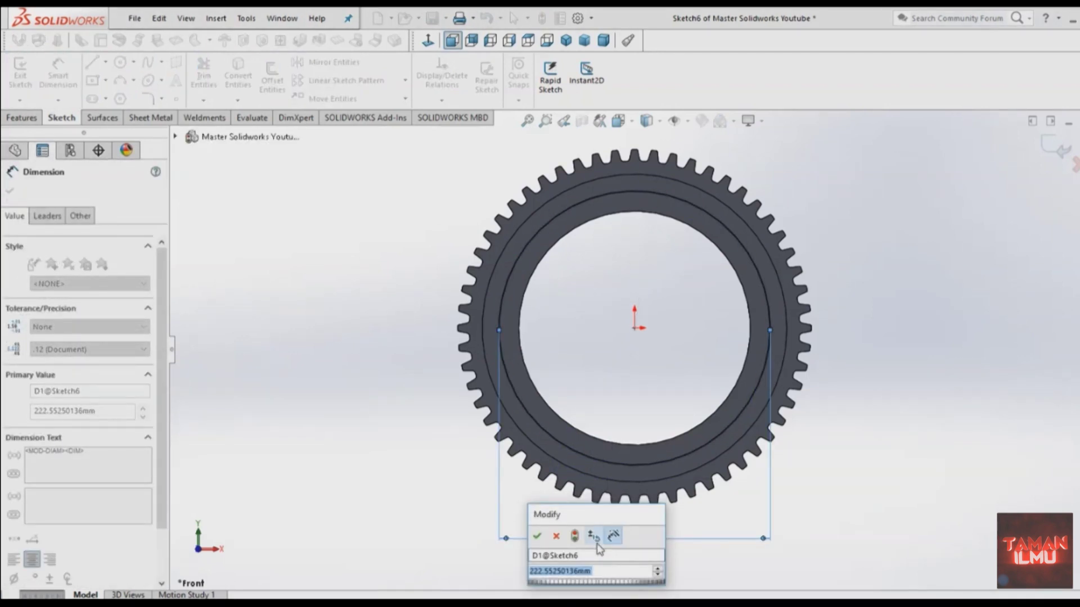
type("220")
key("Return")
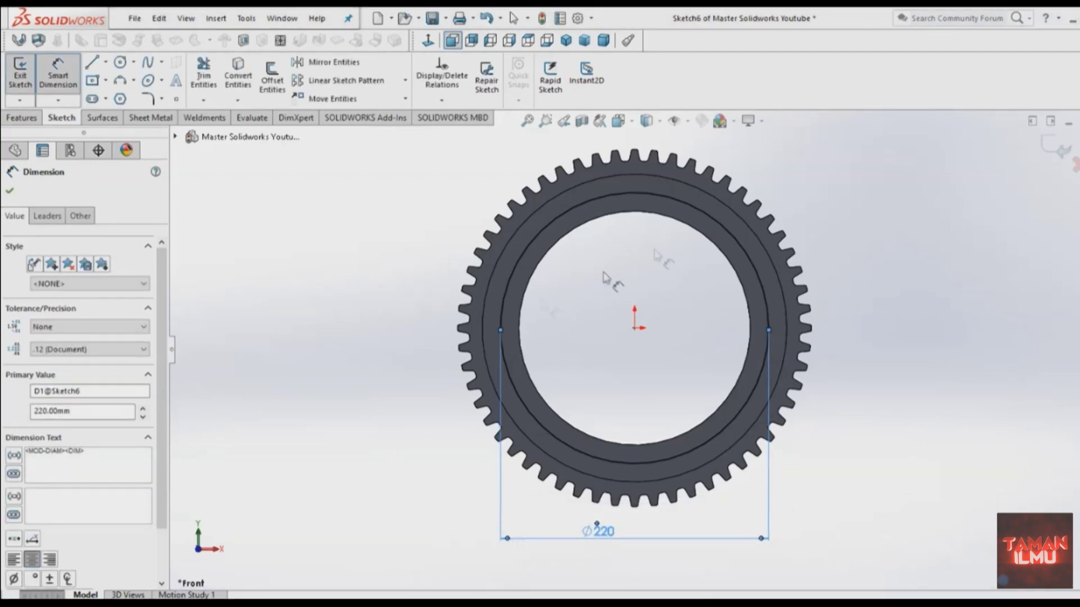
left_click(10, 191)
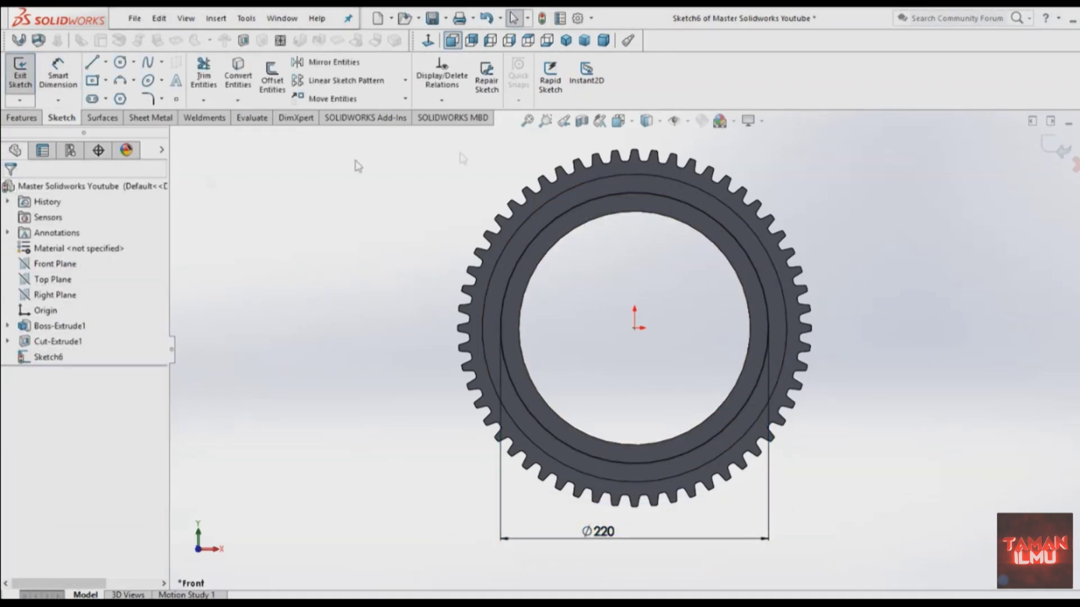
Make the Ø220 circle construction geometry and draw a small circle at its top point.
left_click(577, 203)
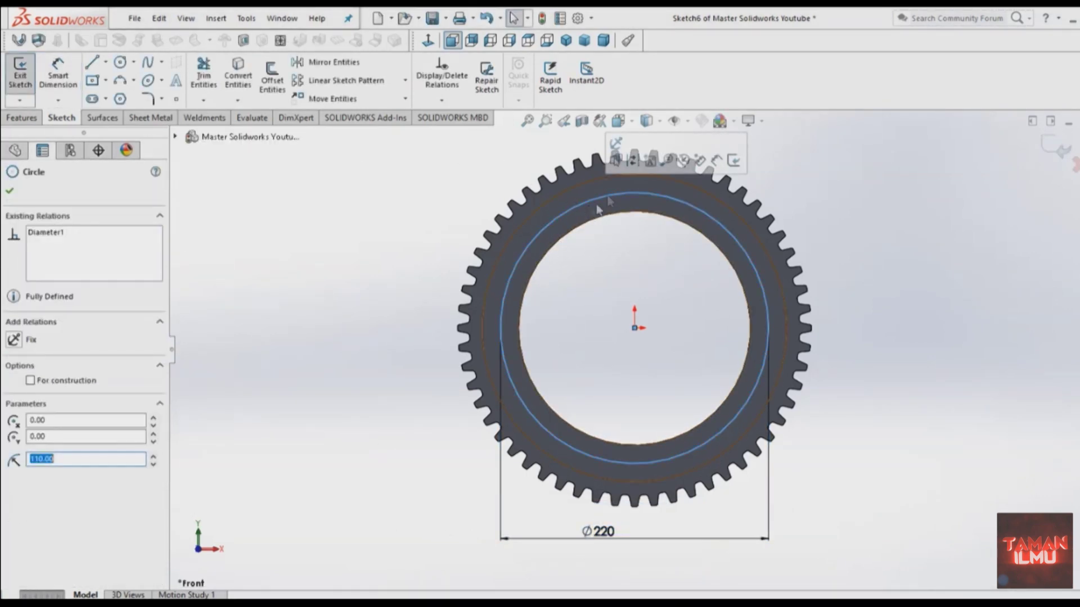
left_click(634, 162)
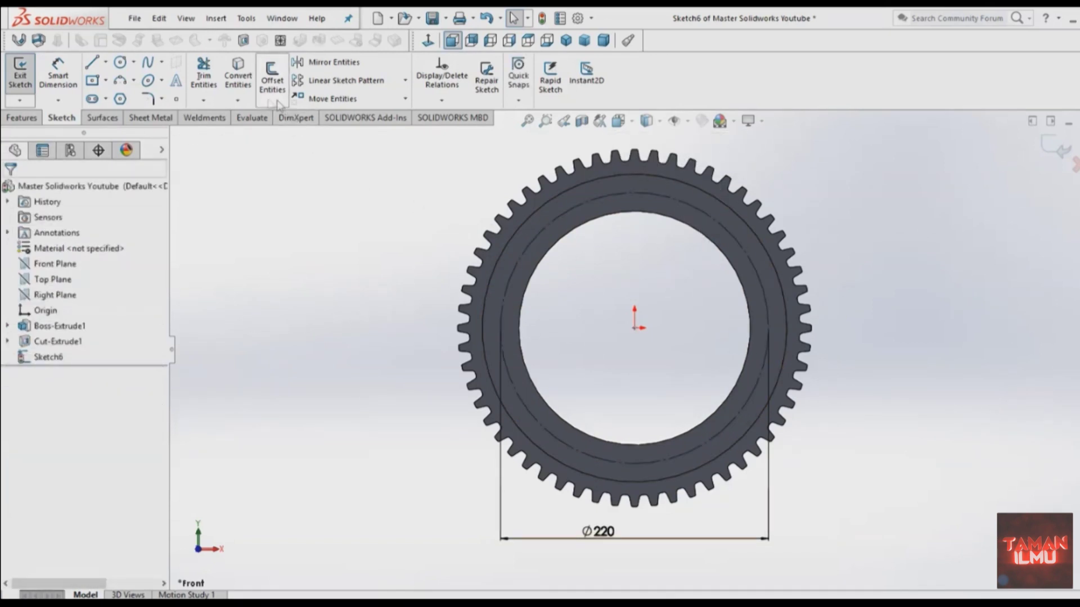
left_click(120, 63)
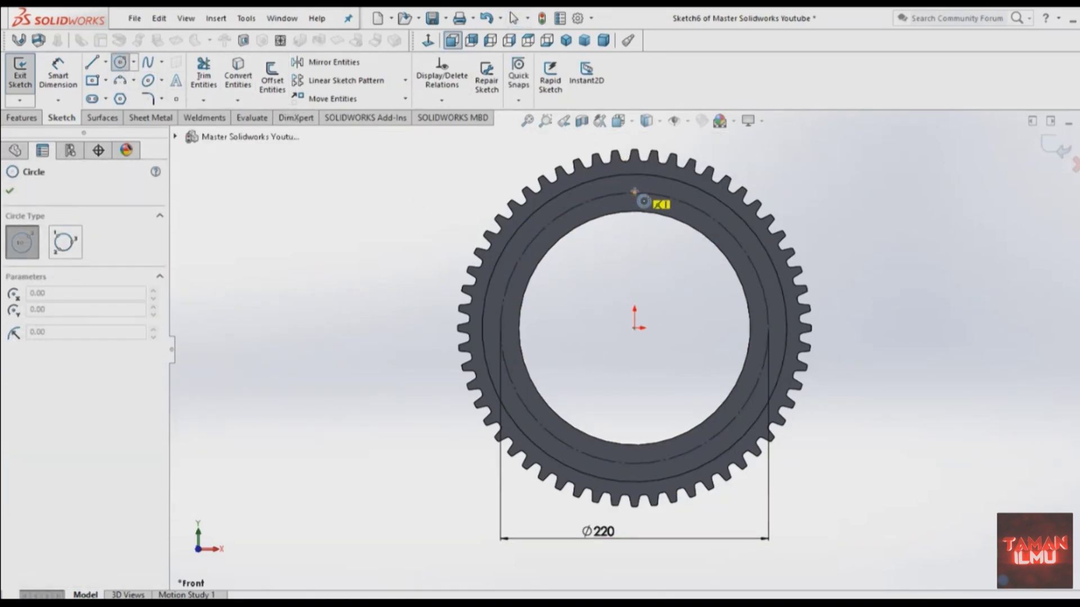
left_click(634, 191)
left_click(642, 198)
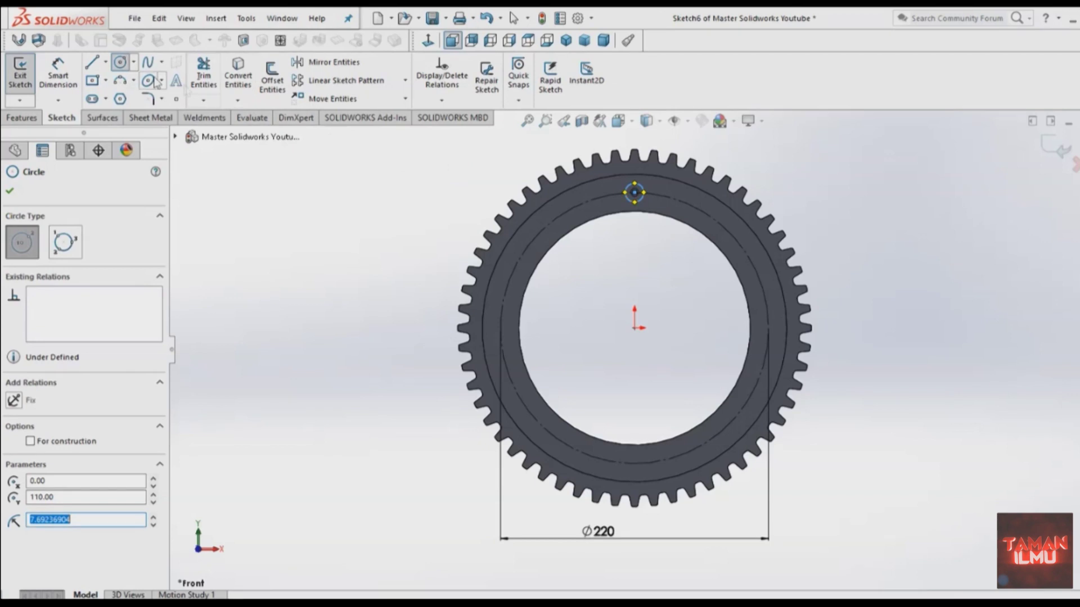
Dimension the small circle's diameter to 16 mm.
left_click(58, 73)
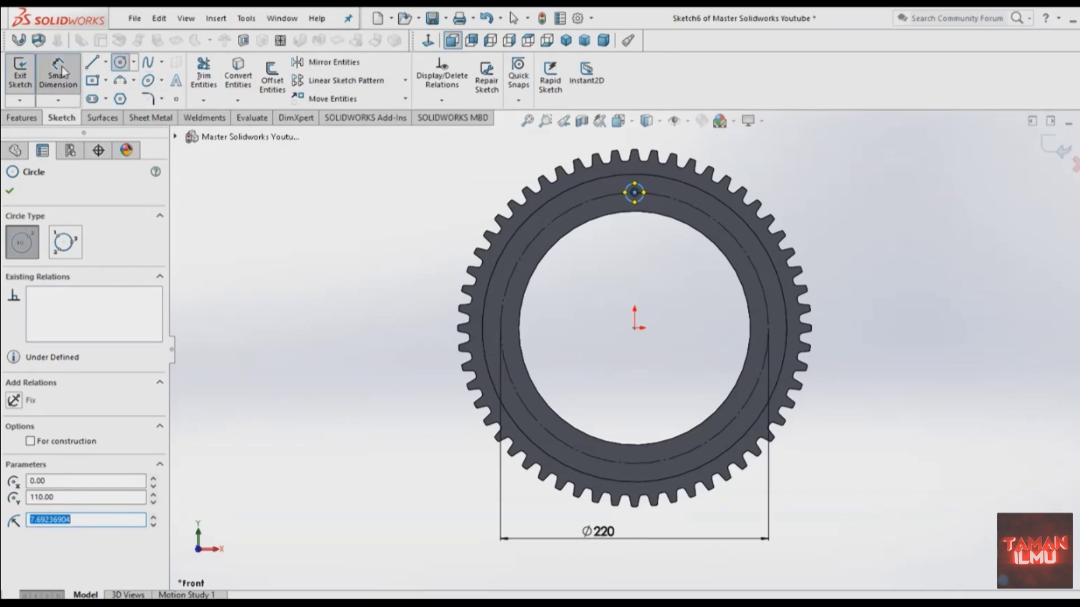
left_click(636, 204)
left_click(647, 235)
type("16")
key("Return")
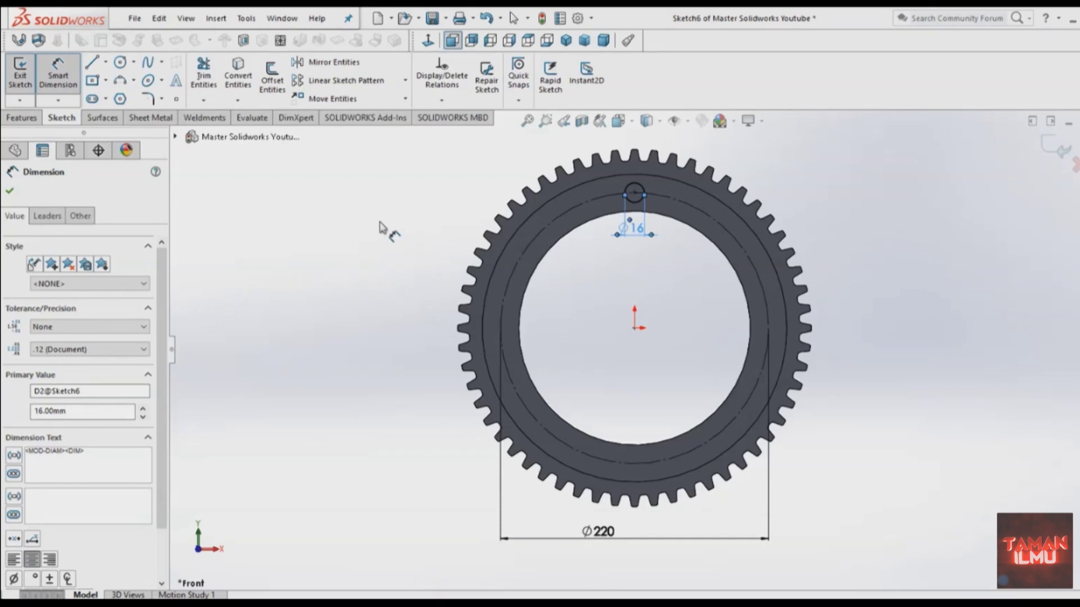
left_click(405, 81)
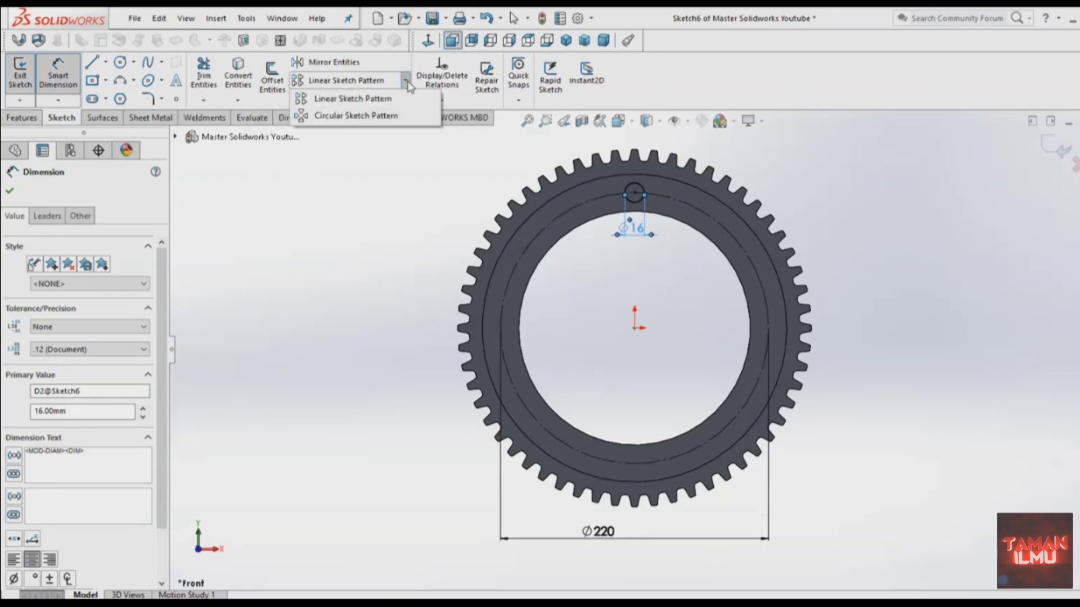
left_click(358, 116)
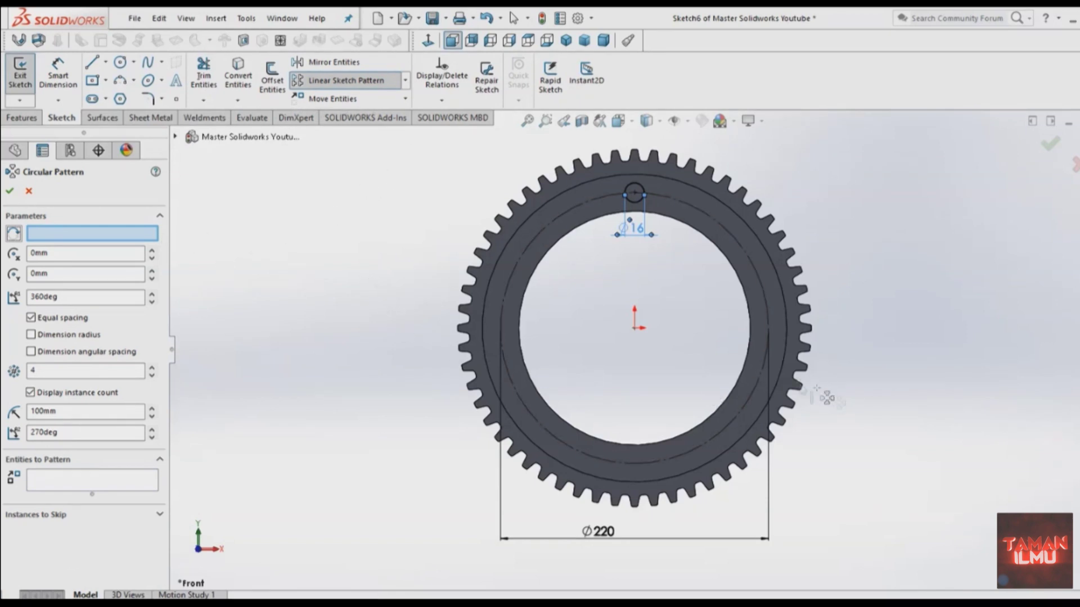
Circular-pattern the Ø16 circle into 8 equally spaced instances around the inner ring edge.
left_click(749, 364)
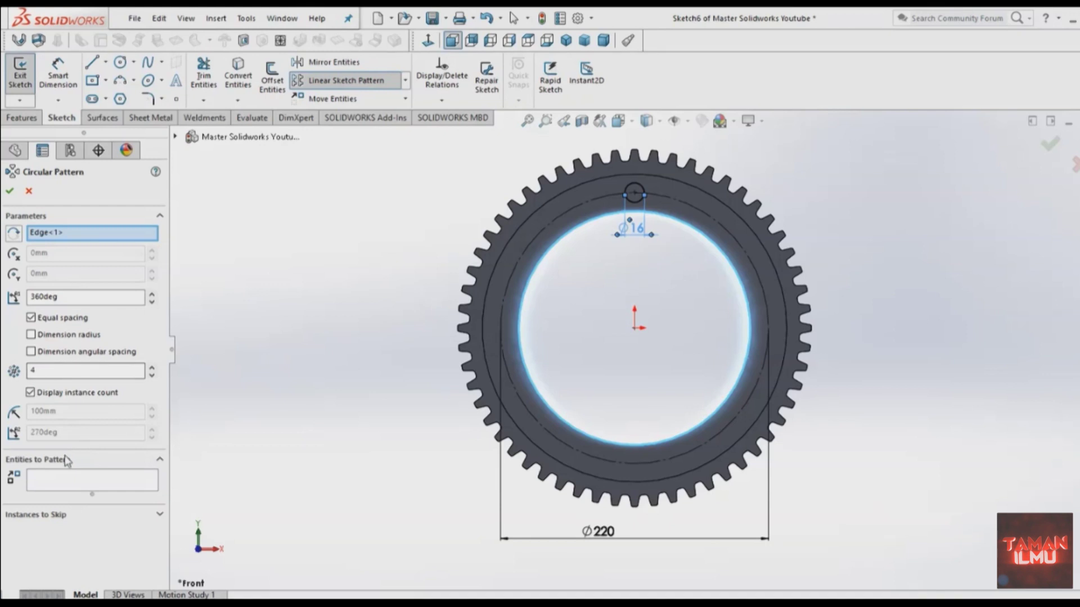
left_click(78, 491)
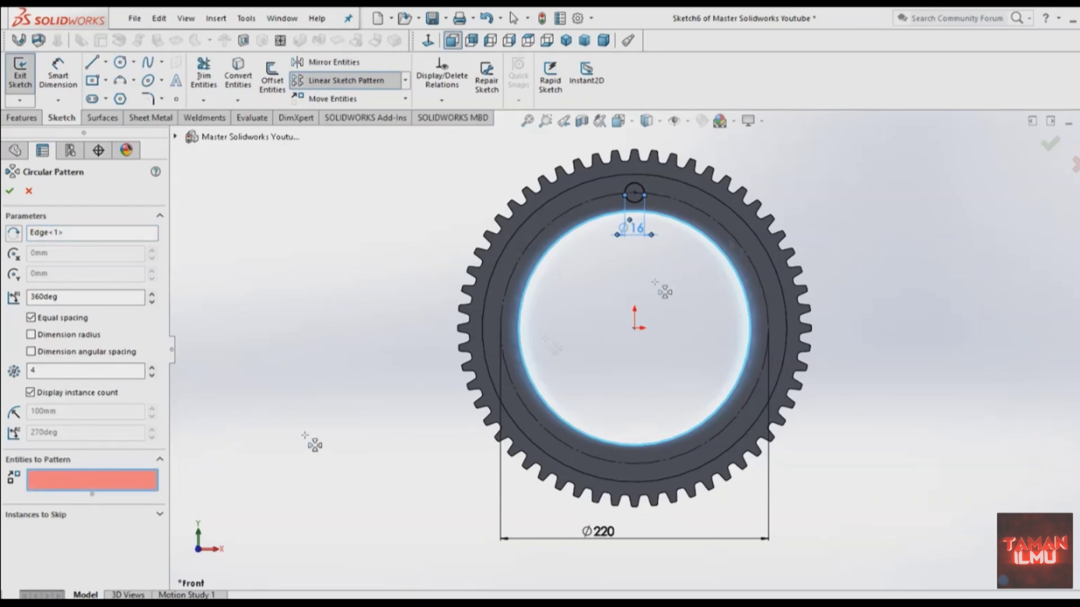
left_click(644, 191)
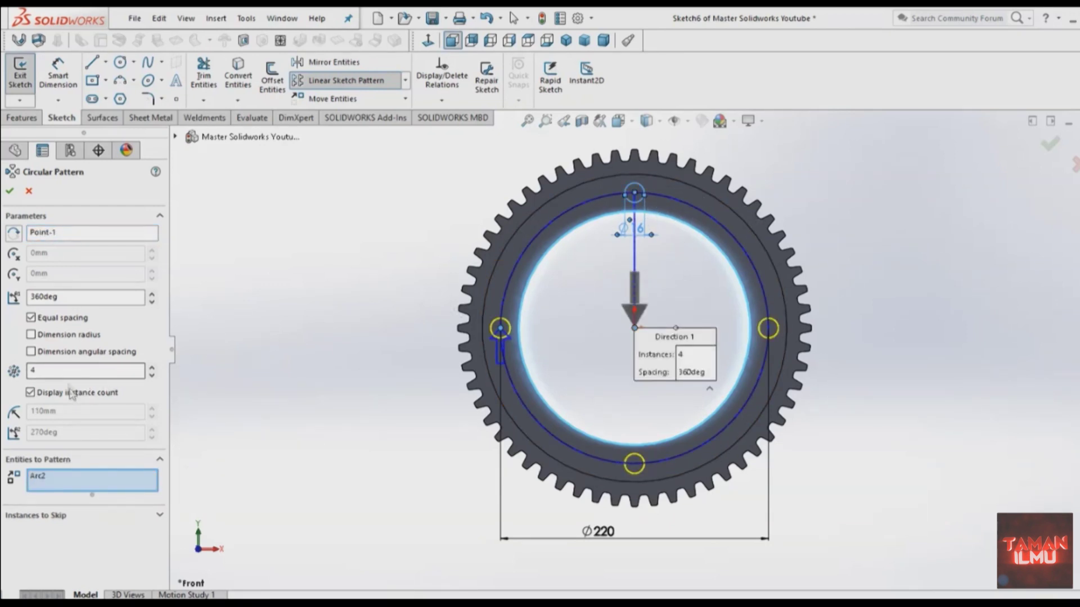
type("8")
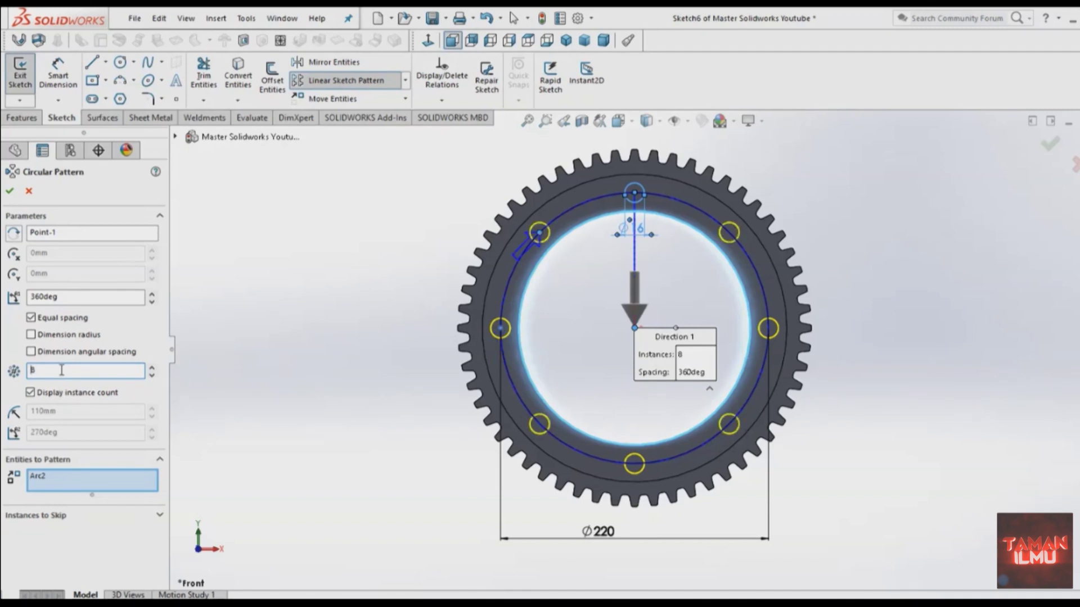
left_click(10, 191)
left_click(22, 118)
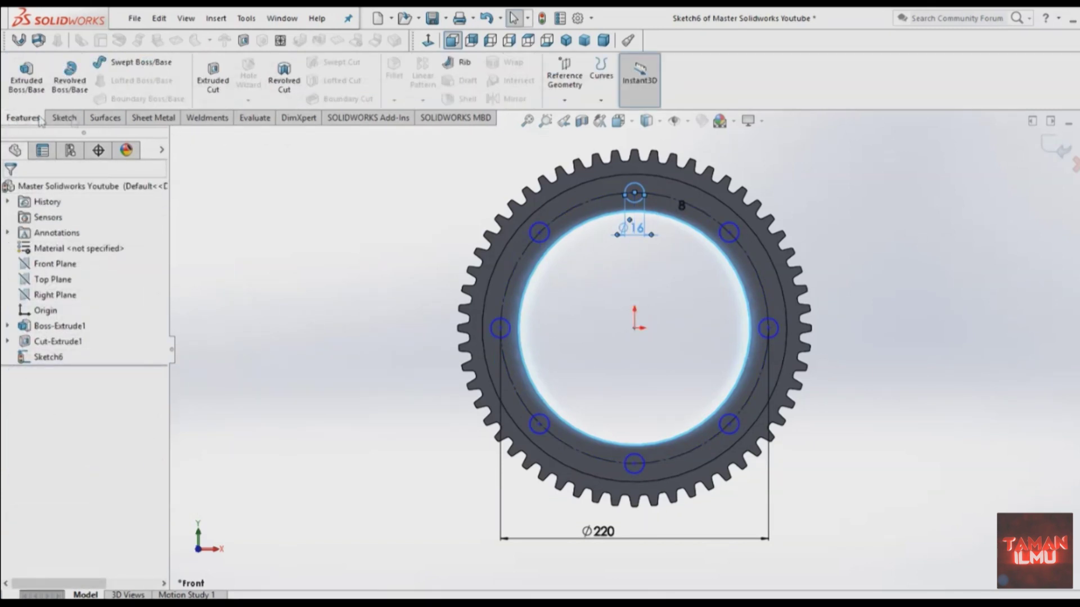
Extrude-cut the eight Ø16 circles Up To Next to create the bolt holes.
left_click(214, 81)
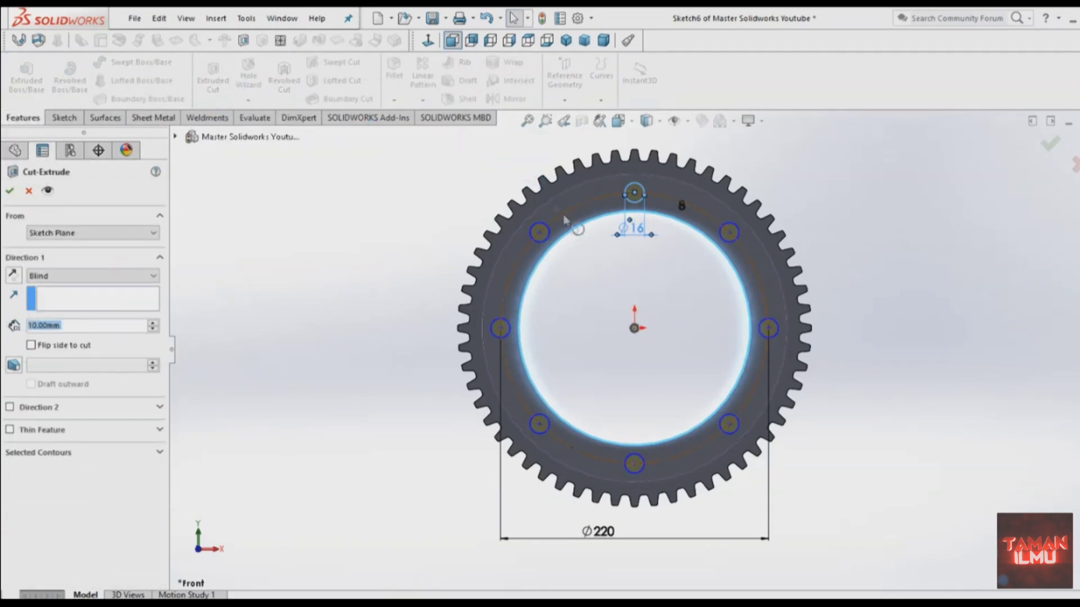
middle_click_drag(633, 326, 731, 337)
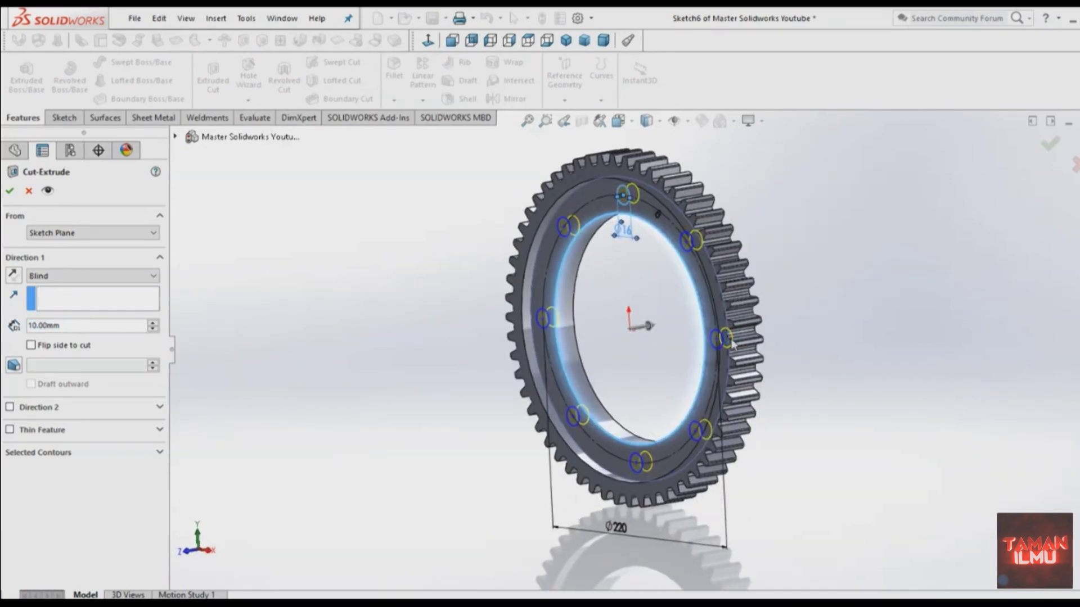
left_click(82, 275)
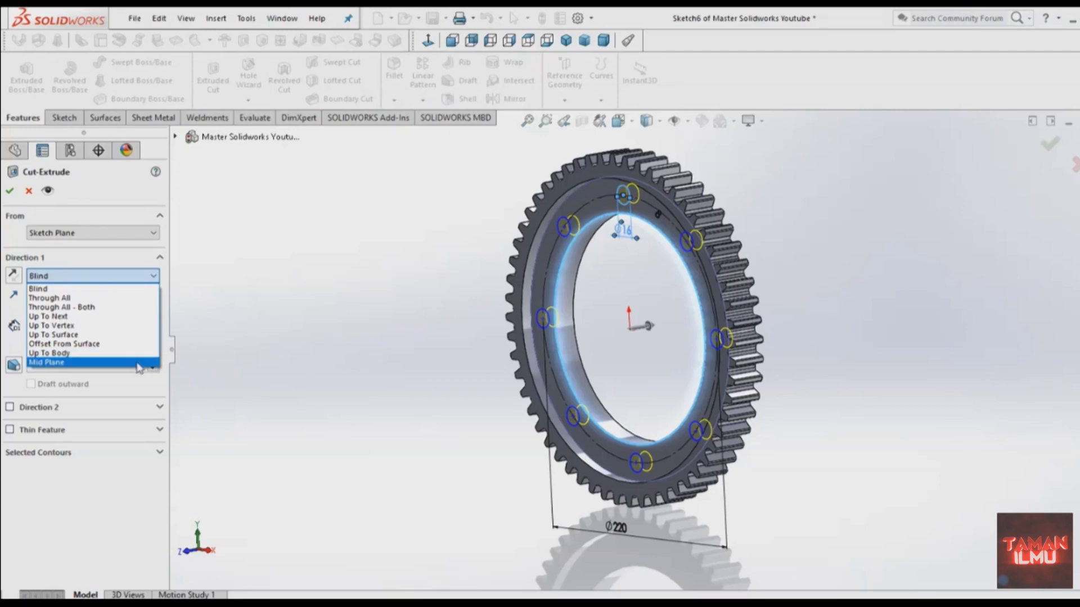
left_click(62, 316)
mouse_move(458, 277)
middle_mouse_down()
mouse_move(697, 304)
mouse_move(660, 315)
mouse_move(770, 321)
middle_mouse_up()
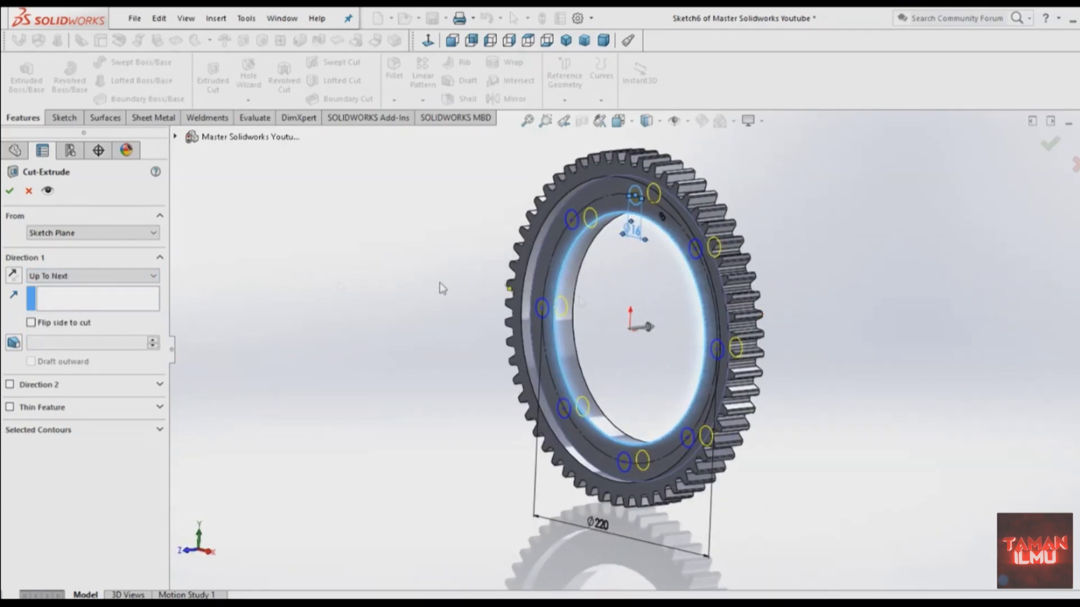
left_click(9, 192)
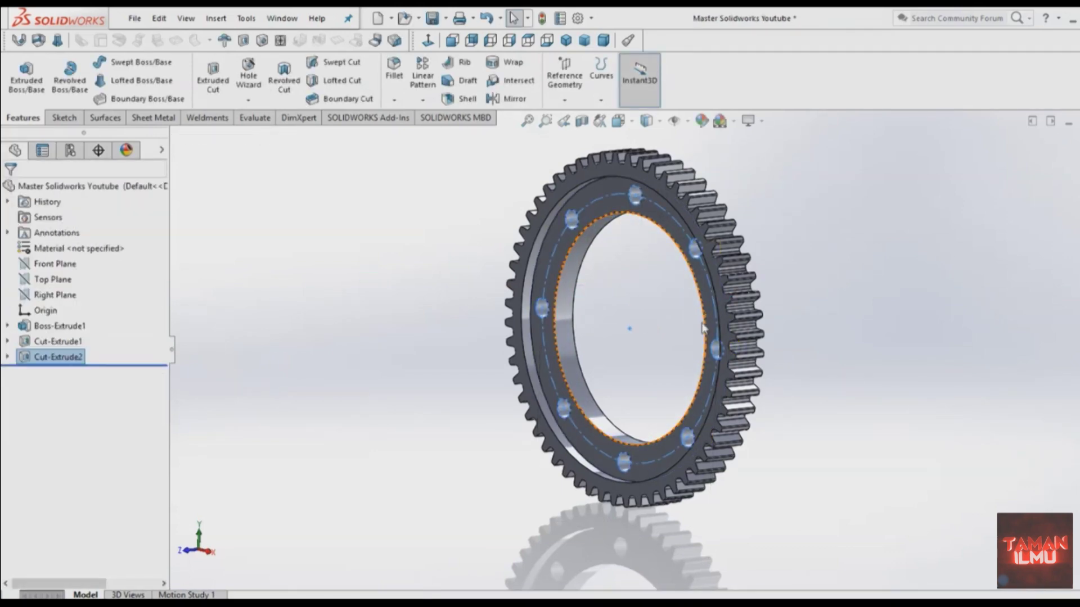
left_click(851, 391)
Show the finished gear in the Front view, then open its Edit Material dialog.
key("space")
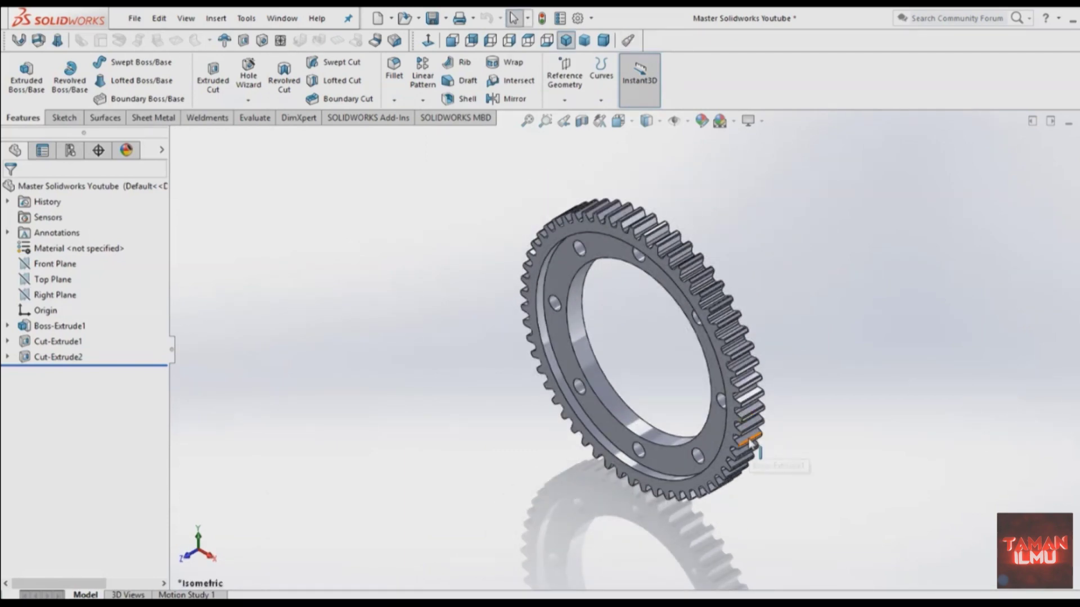
key("space")
left_click(627, 428)
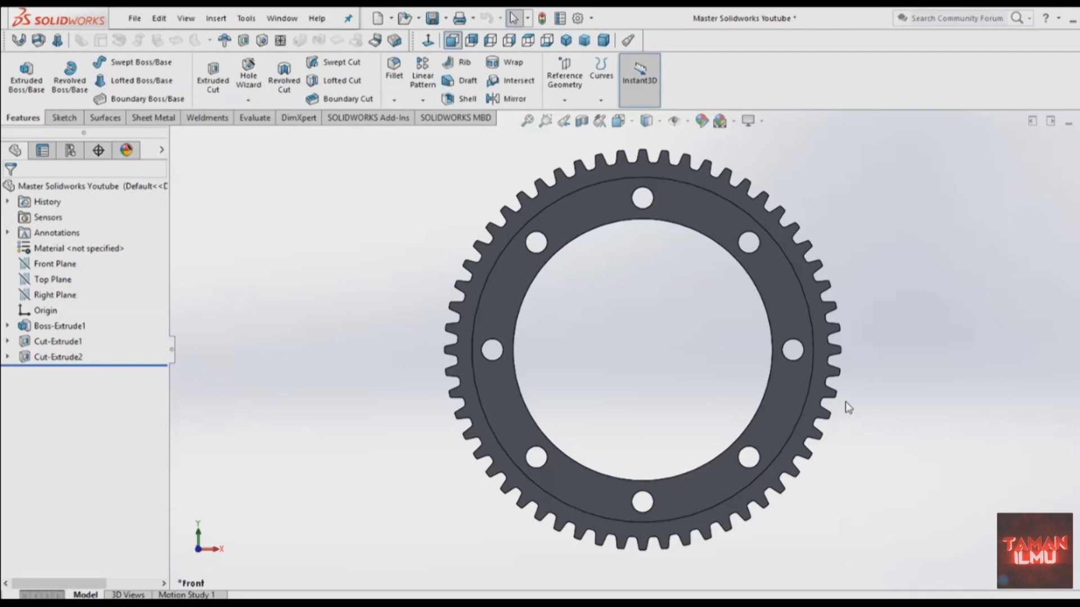
right_click(90, 256)
left_click(153, 266)
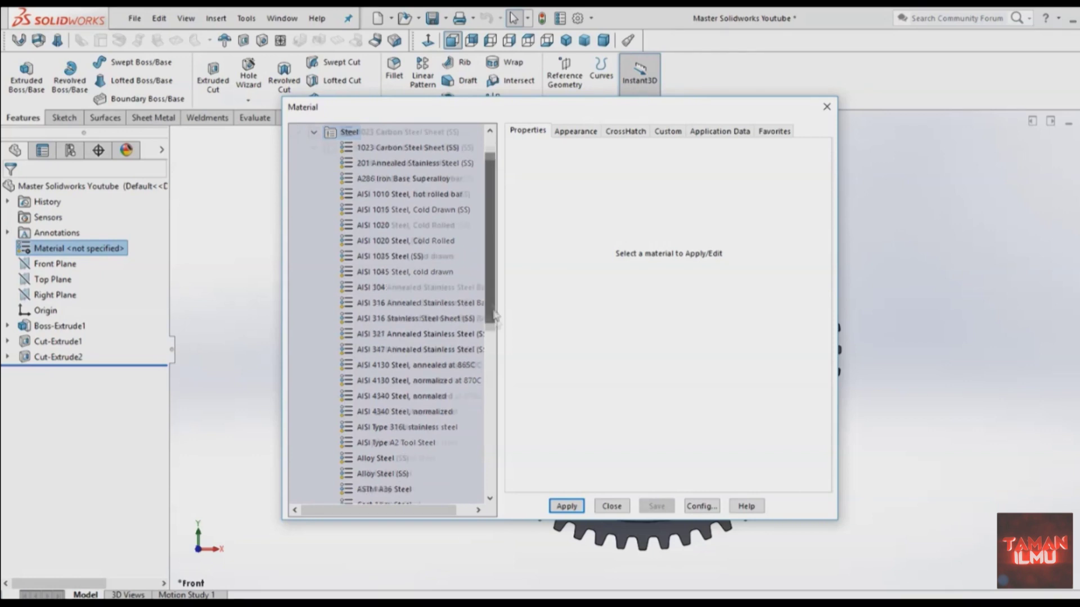
Apply Cast Carbon Steel from the Steel library and close the Material dialog.
left_click_drag(489, 304, 489, 424)
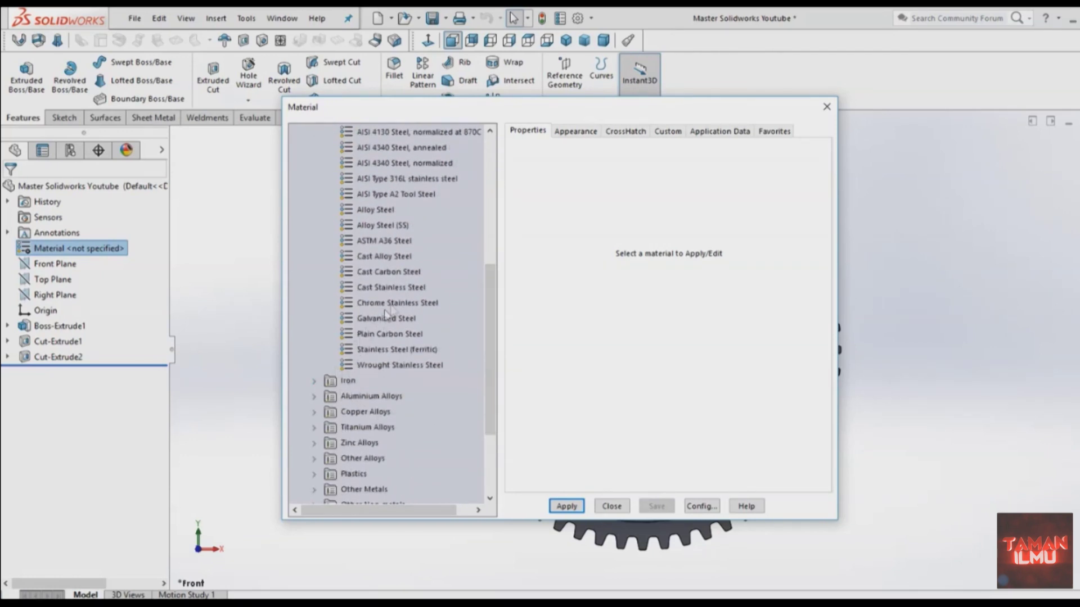
left_click(391, 277)
left_click(572, 507)
left_click(616, 507)
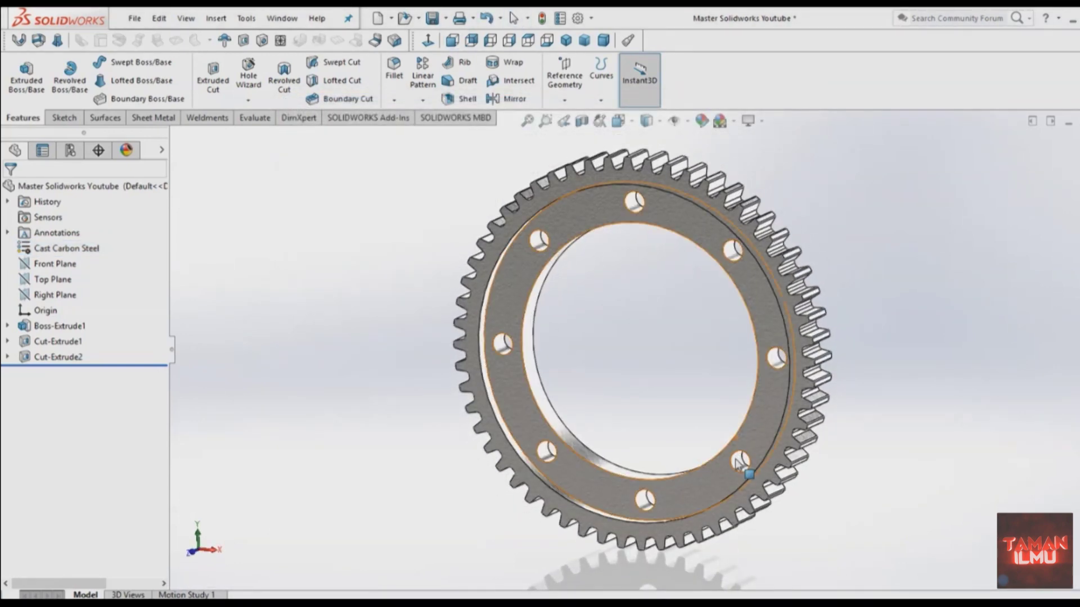
Return to the isometric view and display Mass Properties, showing 5.88 kg.
middle_click_drag(742, 447, 727, 330)
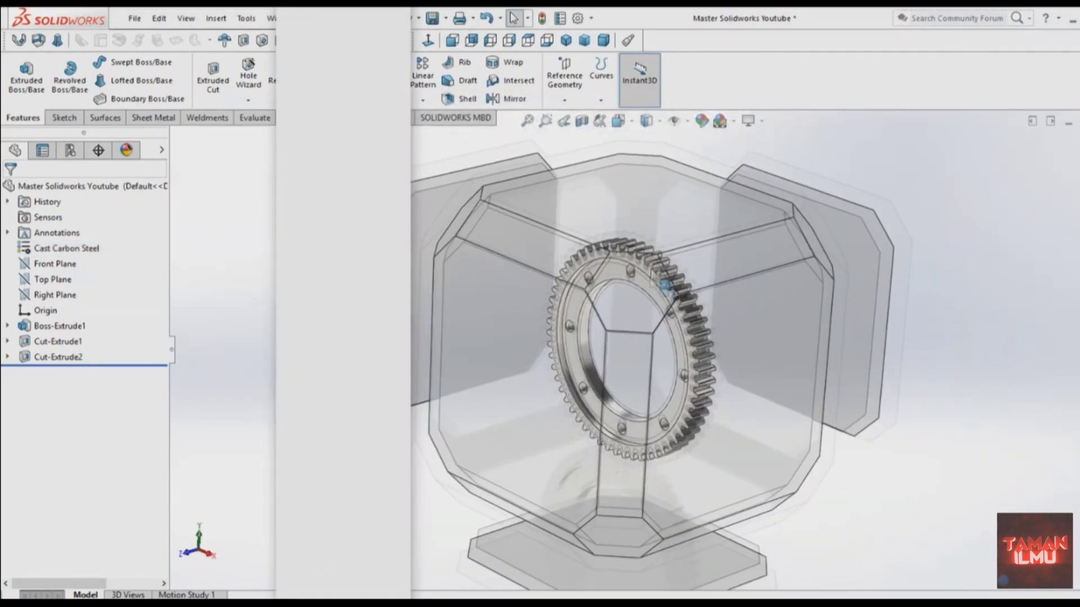
left_click(665, 284)
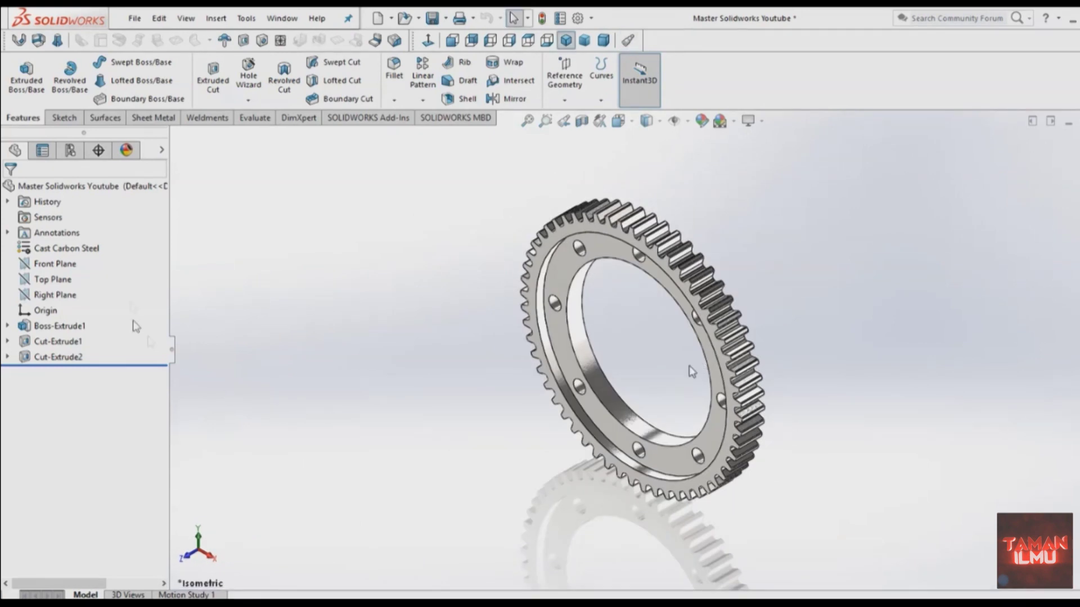
left_click(257, 119)
left_click(104, 76)
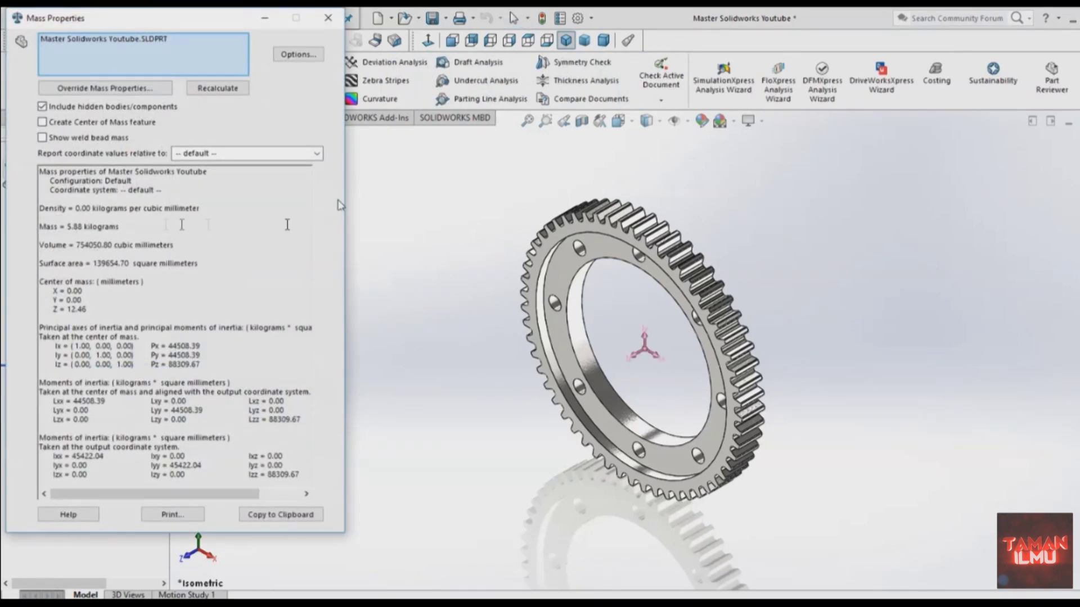